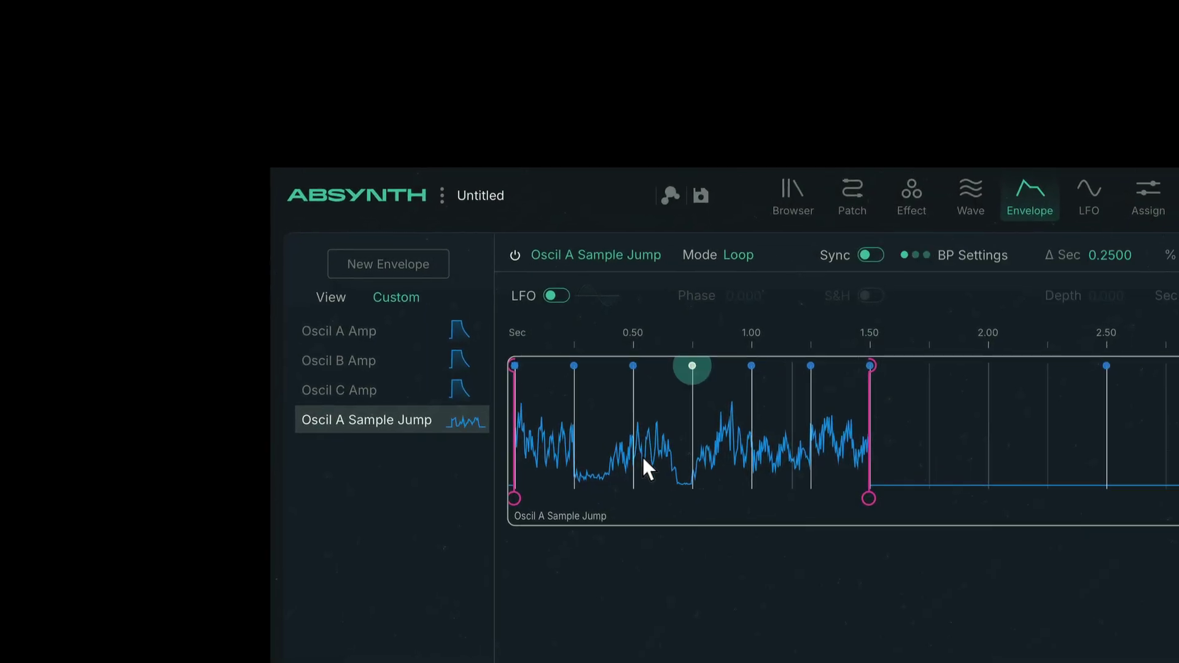
Step: Inspect the Sample Jump envelope's breakpoints, checking the one at 0.75 seconds
{"action": "left_click", "coordinate": [631, 447]}
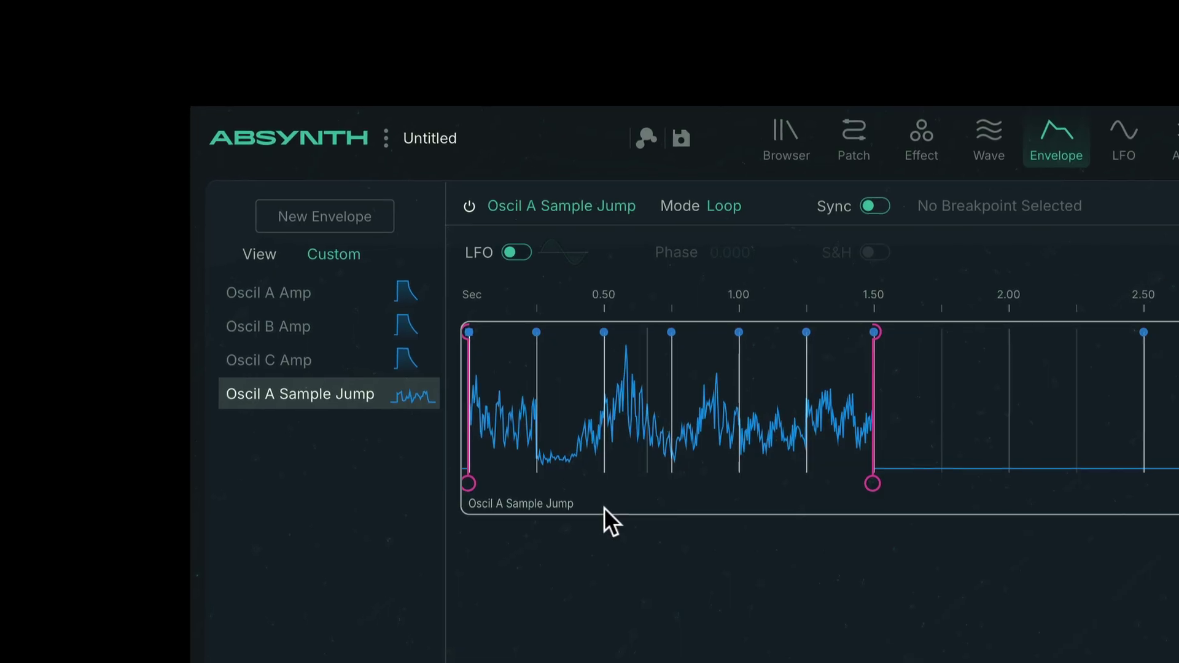
{"action": "left_click", "coordinate": [669, 327]}
{"action": "left_click", "coordinate": [608, 405]}
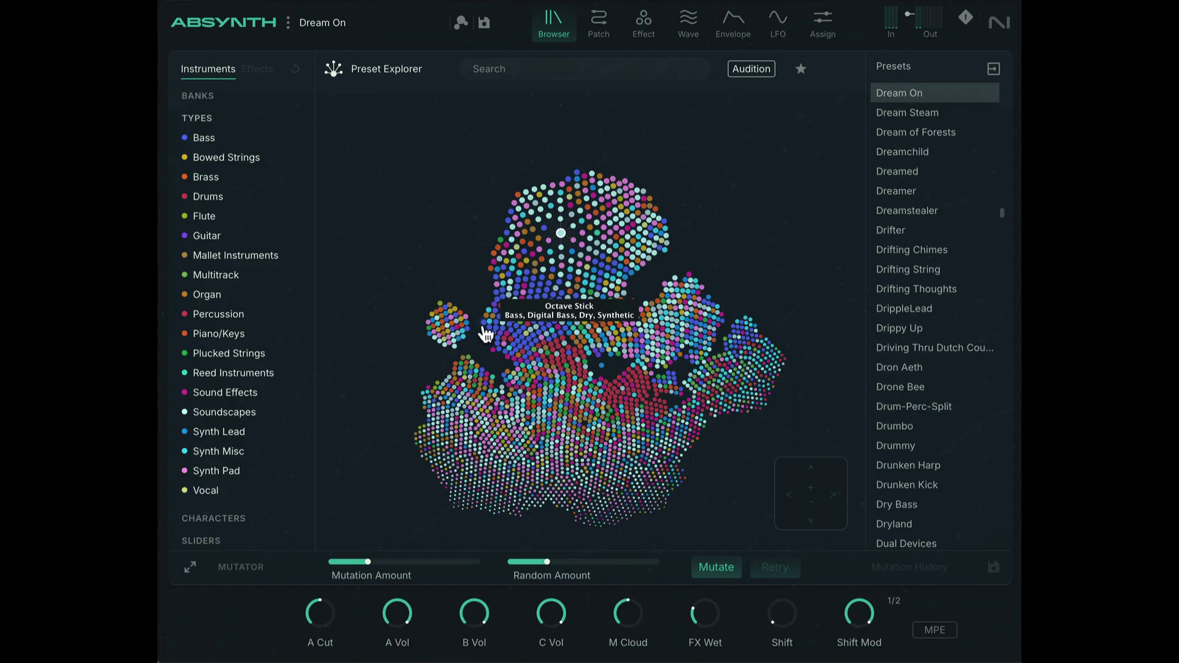
Step: Create a new empty preset and choose Sample Engine as Channel A's oscillator type
{"action": "left_click", "coordinate": [290, 23]}
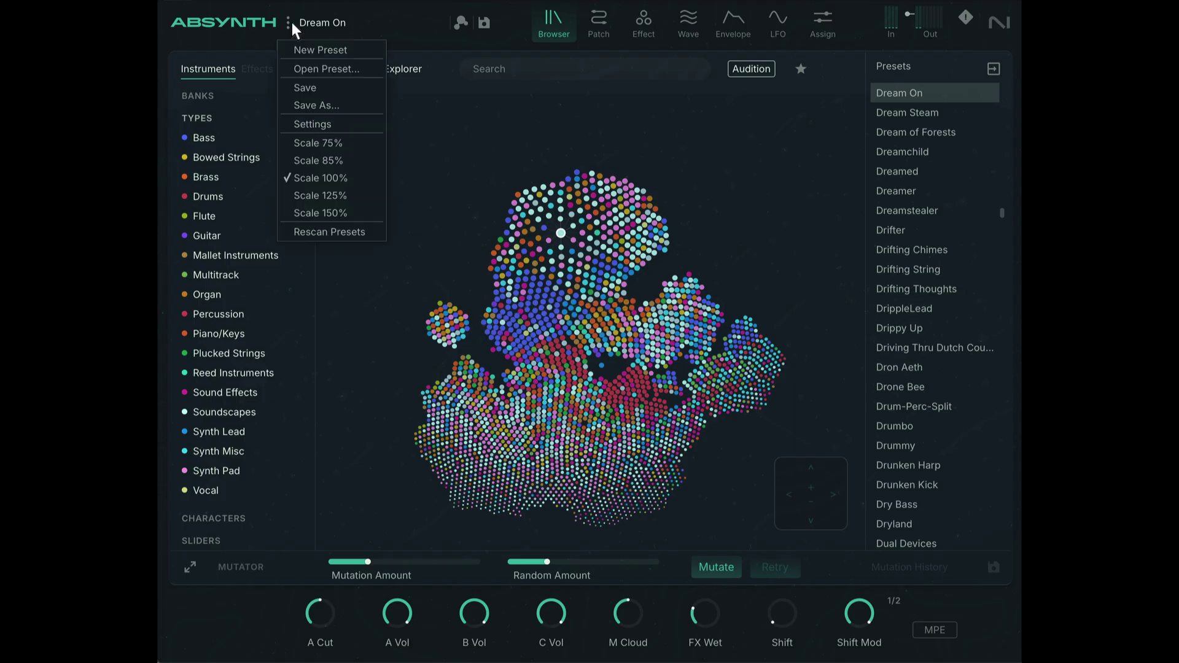
{"action": "left_click", "coordinate": [311, 50]}
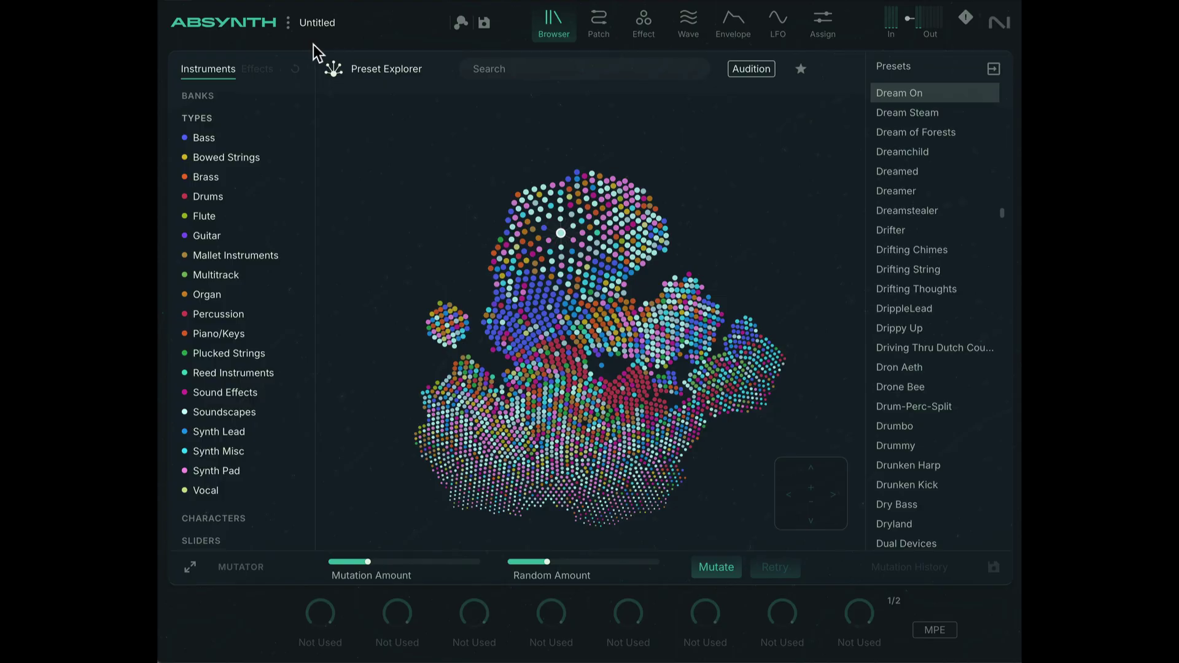
{"action": "left_click", "coordinate": [599, 25]}
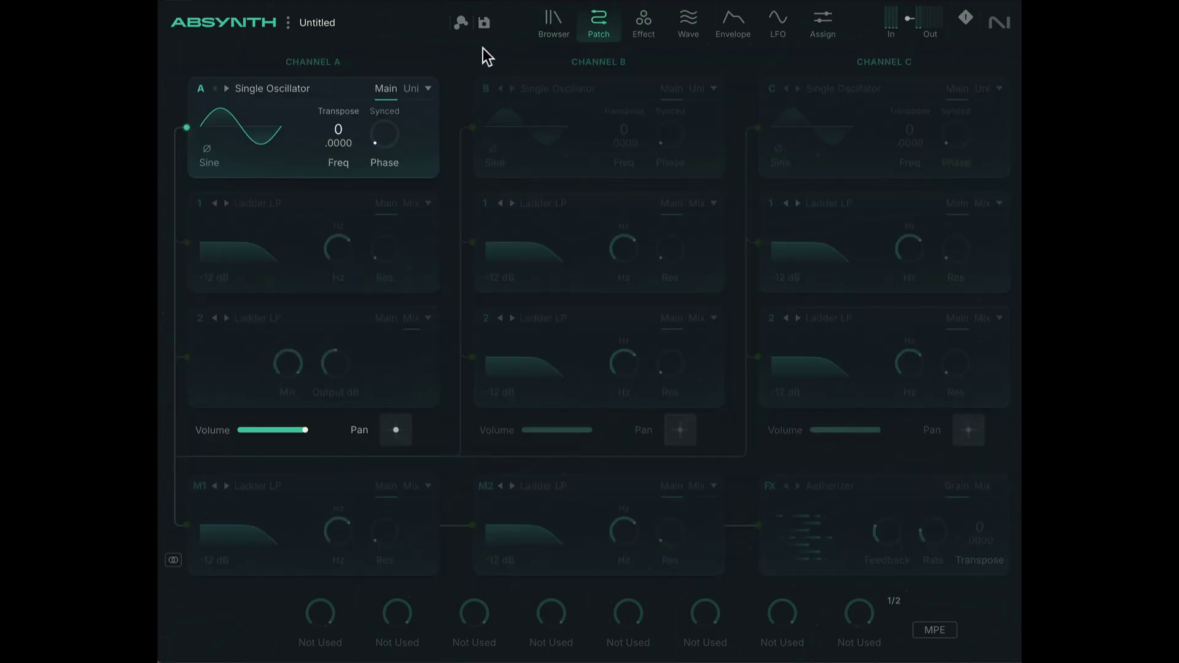
{"action": "left_click", "coordinate": [290, 86]}
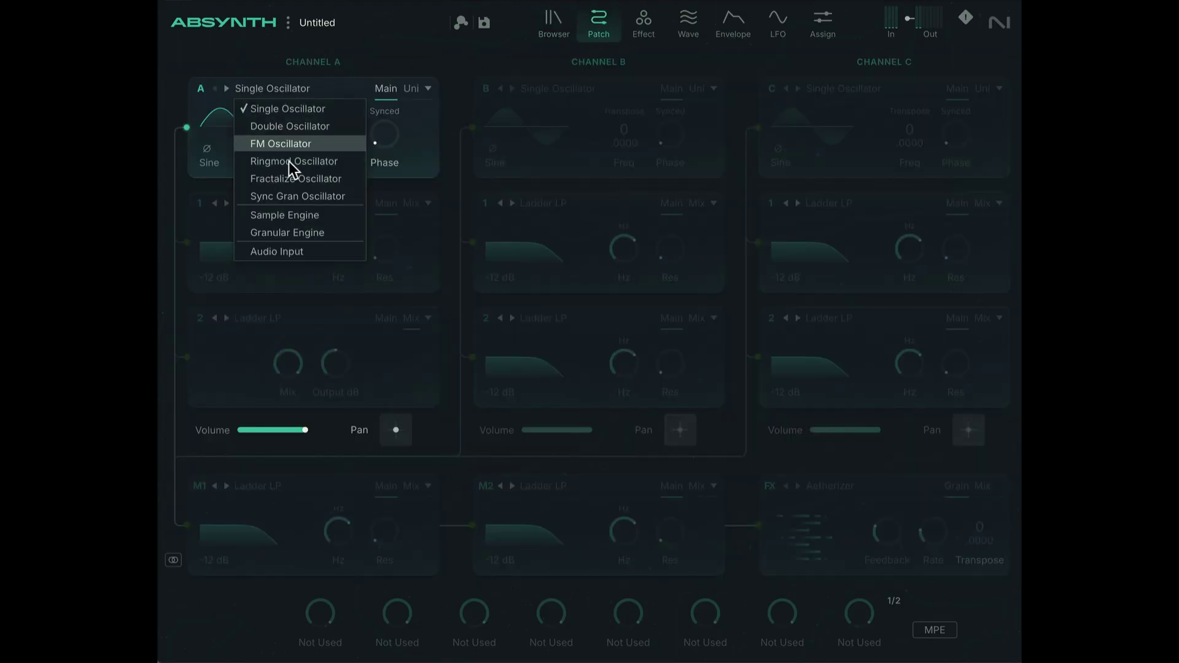
{"action": "left_click", "coordinate": [296, 214]}
{"action": "key", "text": "super+alt+p"}
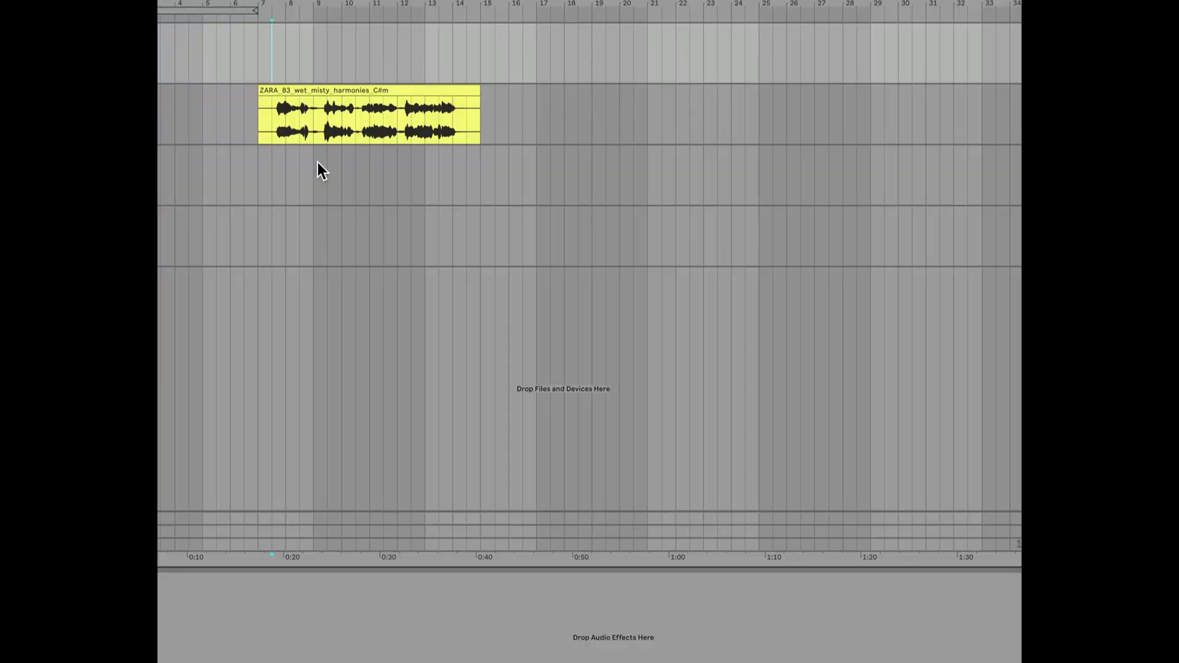
{"action": "left_click", "coordinate": [275, 112]}
{"action": "key", "text": "space"}
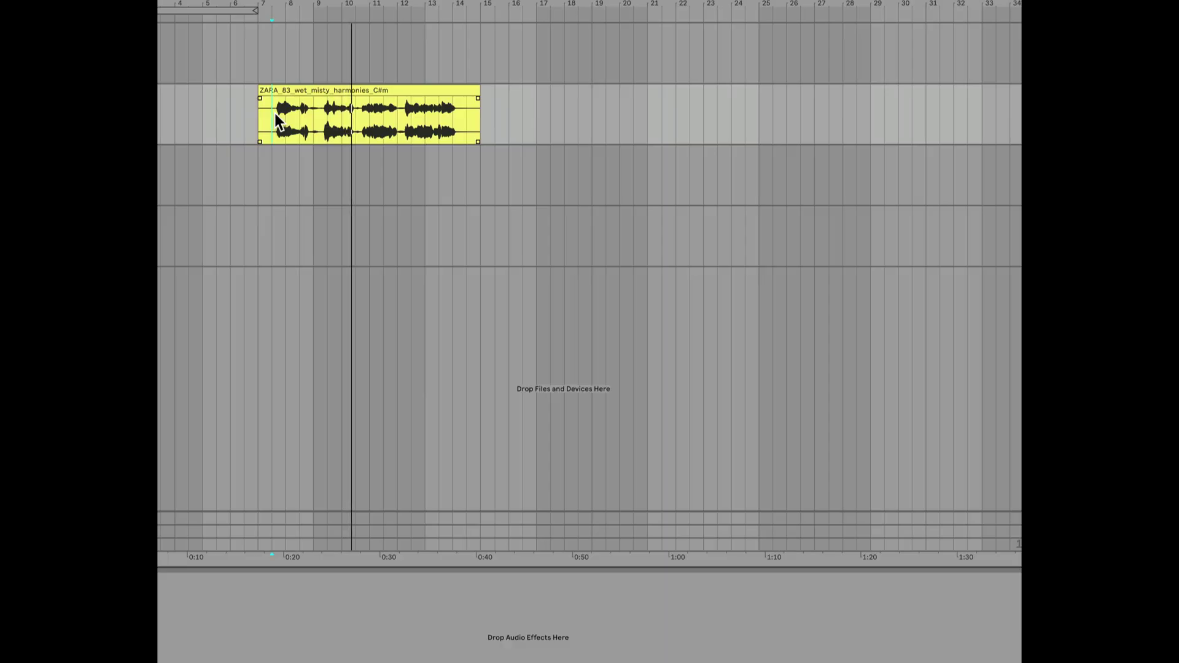
Step: Stop clip playback and load ZARA_83_wet_misty_harmonies_C#m.wav from the Desktop into Channel A
{"action": "left_click", "coordinate": [274, 55]}
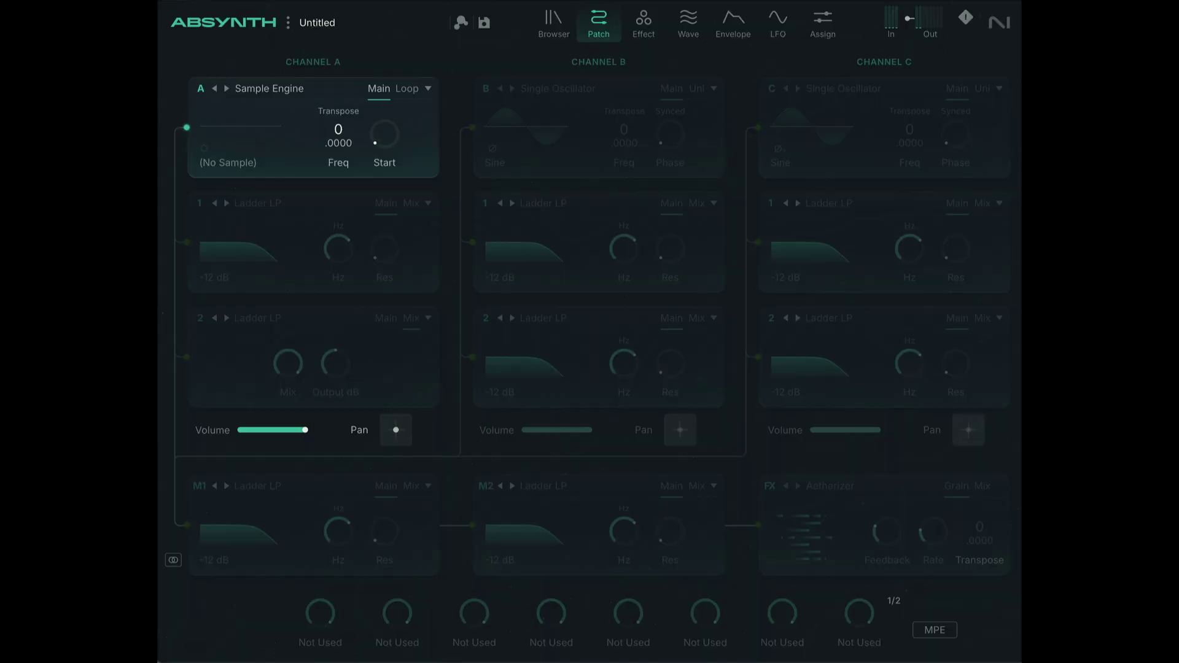
{"action": "left_click", "coordinate": [226, 161]}
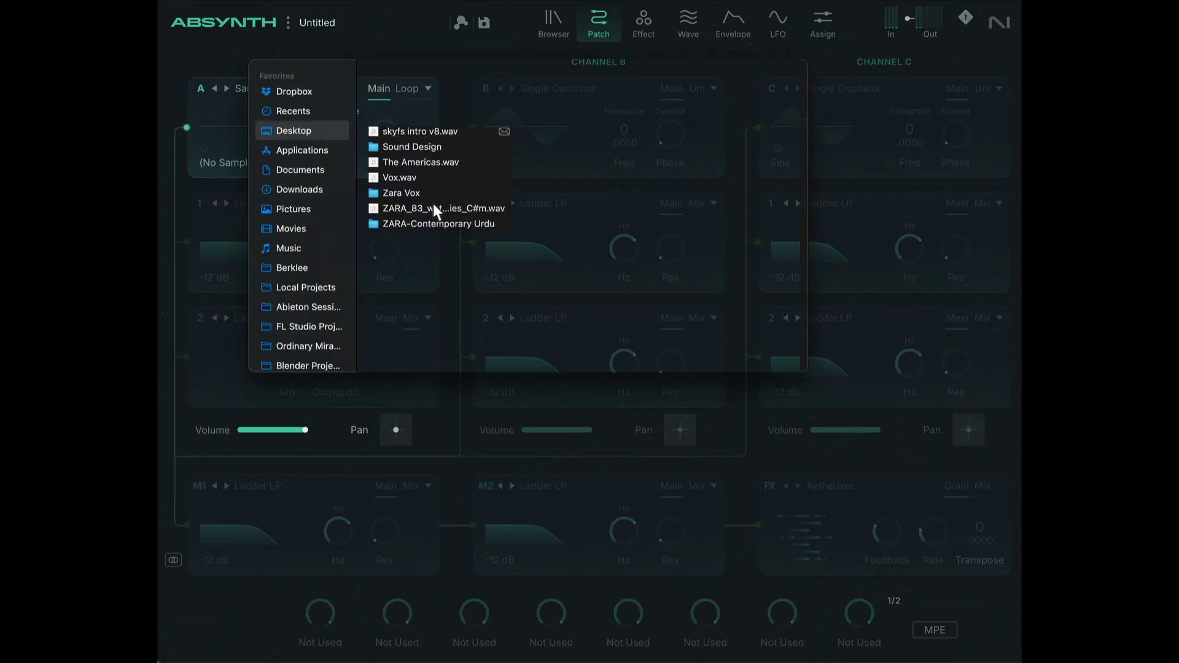
{"action": "double_click", "coordinate": [433, 204]}
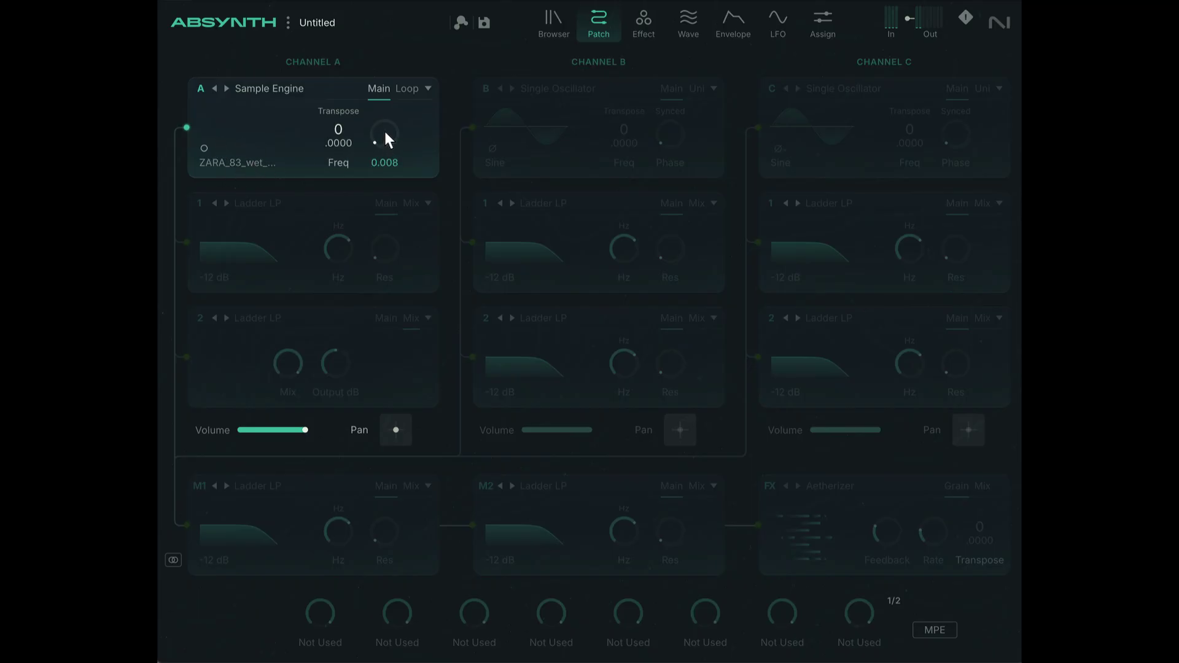
Step: Set Channel A's sample Start to about 0.287 and view its Loop options
{"action": "left_click_drag", "start_coordinate": [385, 132], "coordinate": [397, 148]}
{"action": "mouse_move", "coordinate": [384, 165]}
{"action": "left_click_drag", "start_coordinate": [382, 134], "coordinate": [433, 94]}
{"action": "mouse_move", "coordinate": [391, 127]}
{"action": "left_mouse_down"}
{"action": "mouse_move", "coordinate": [398, 98]}
{"action": "mouse_move", "coordinate": [403, 119]}
{"action": "mouse_move", "coordinate": [377, 137]}
{"action": "left_mouse_up"}
{"action": "left_click", "coordinate": [407, 89]}
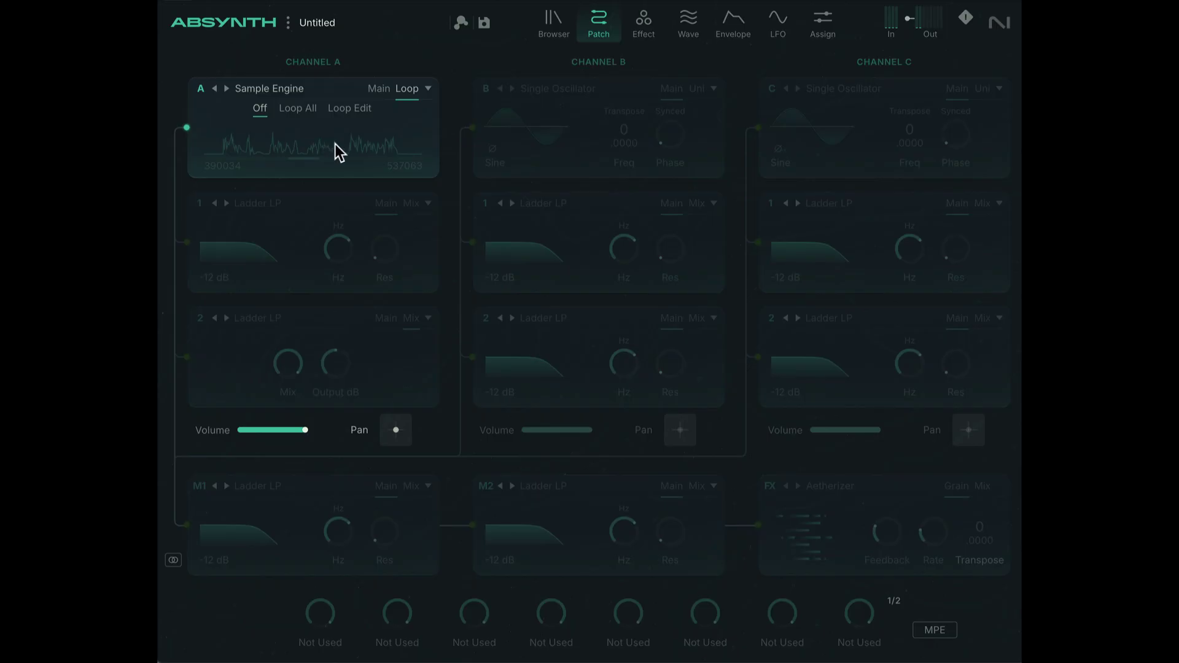
Step: Add a new envelope assigned to the Oscil A Sample Jump parameter
{"action": "left_click", "coordinate": [733, 26]}
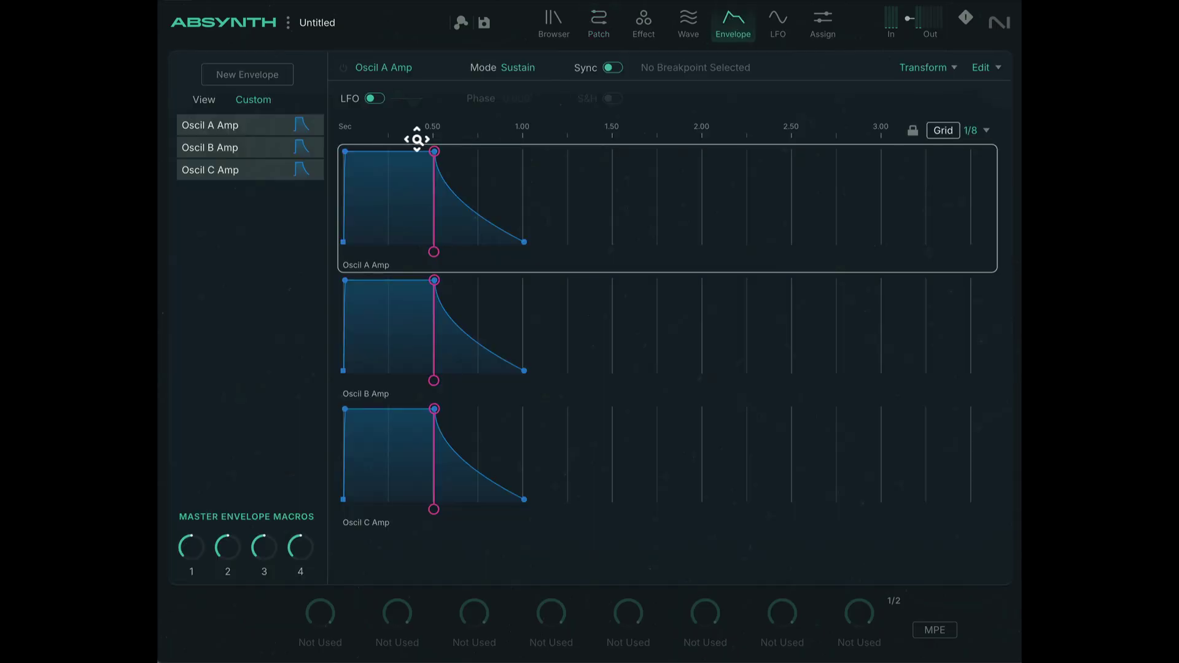
{"action": "left_click", "coordinate": [258, 74]}
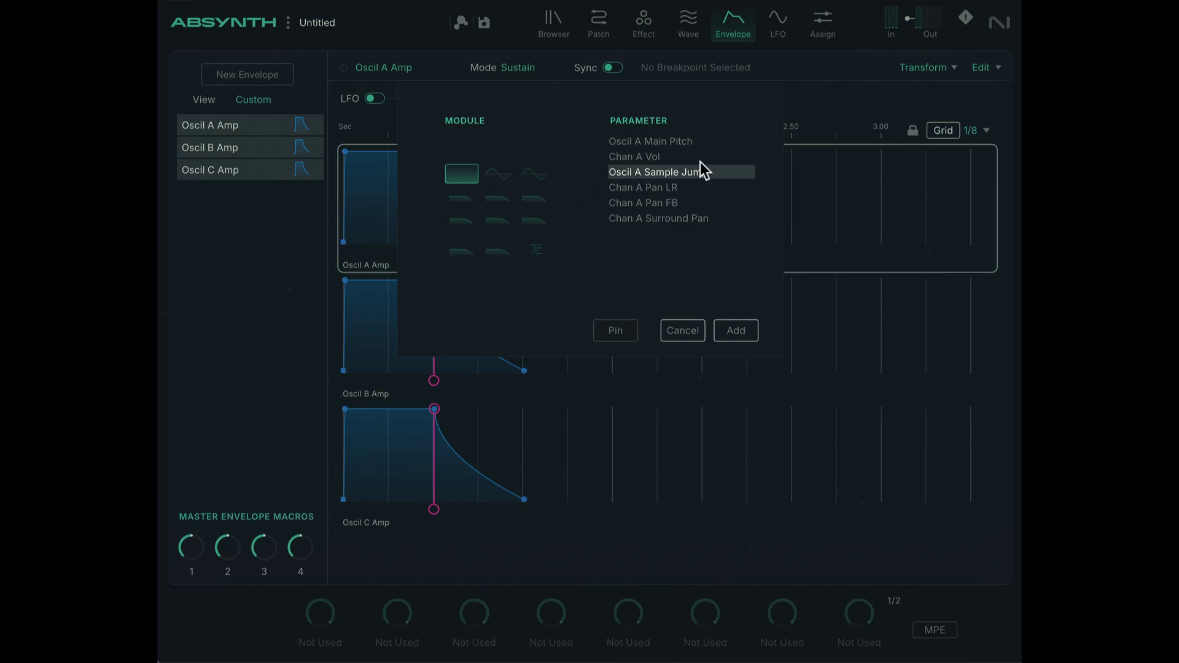
{"action": "left_click", "coordinate": [736, 331]}
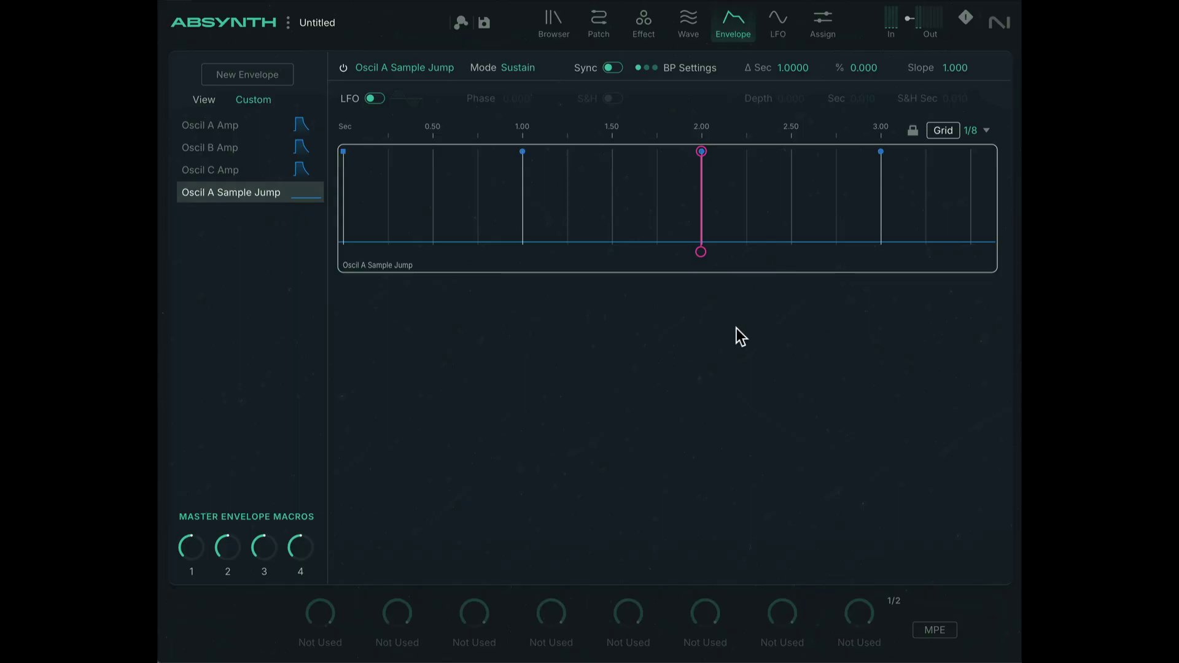
{"action": "left_click", "coordinate": [762, 200]}
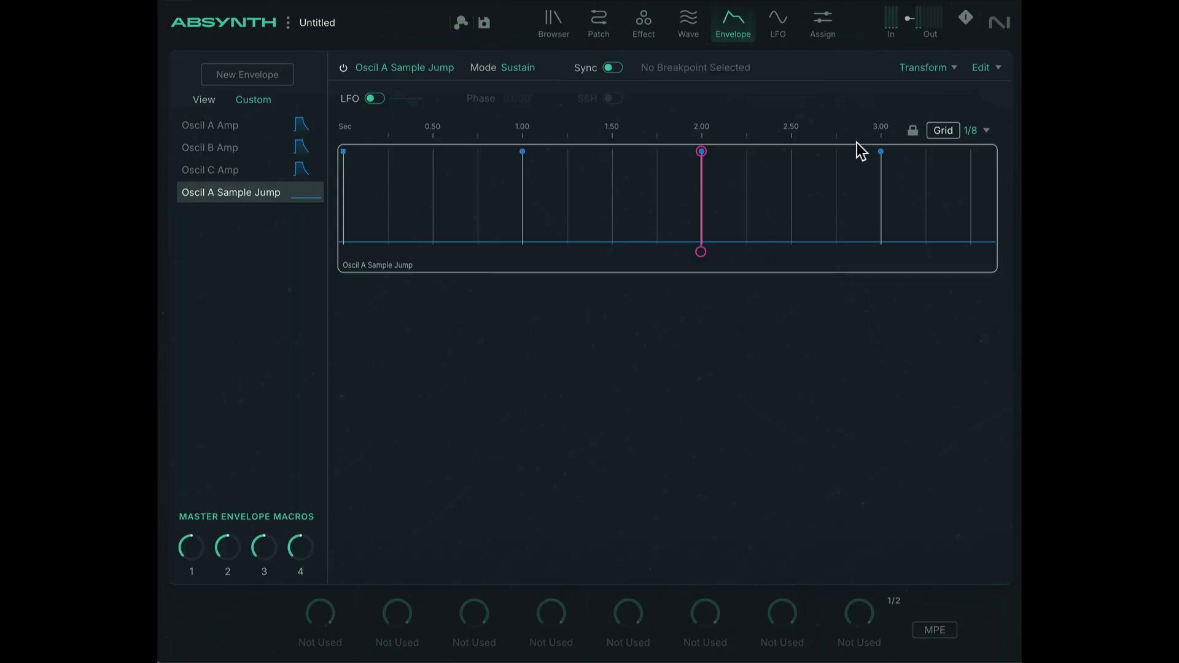
{"action": "left_click", "coordinate": [933, 69]}
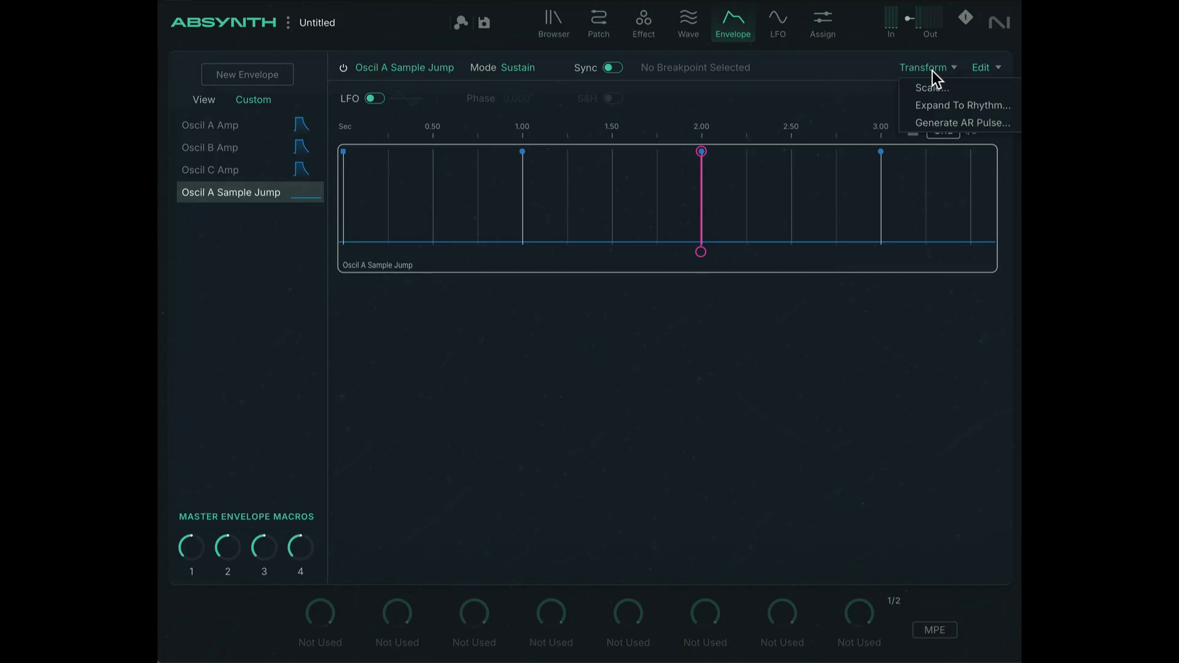
Step: Expand the Sample Jump envelope to an 8-beat rhythm with beat 7 enabled
{"action": "left_click", "coordinate": [943, 103]}
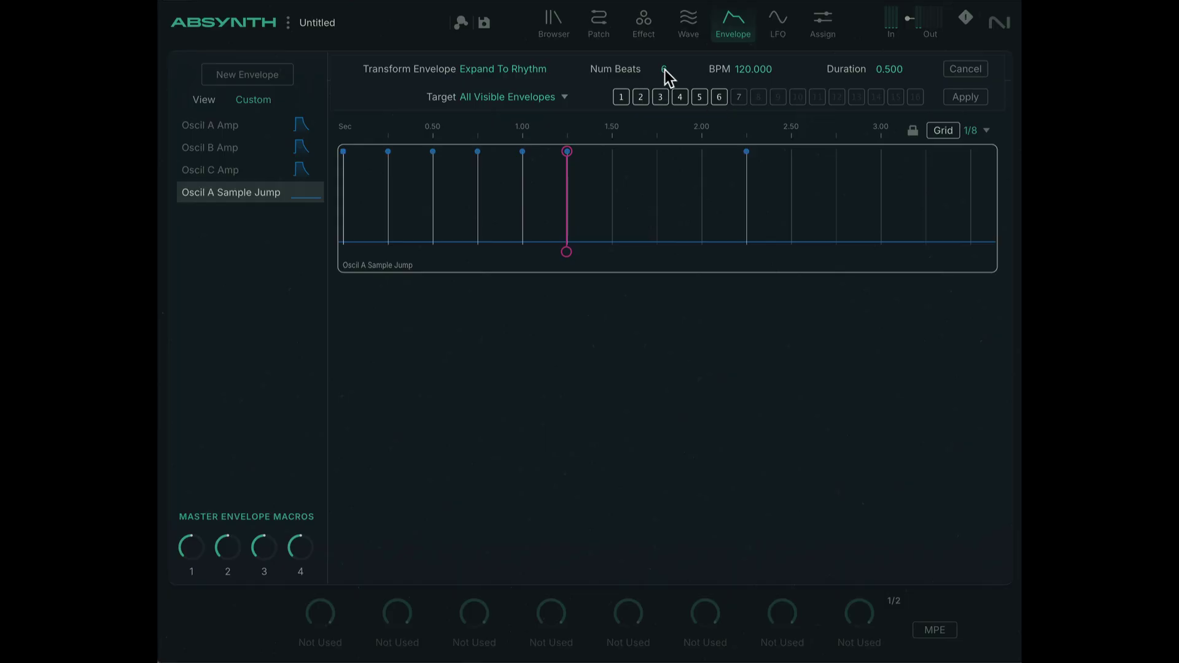
{"action": "left_click_drag", "start_coordinate": [665, 65], "coordinate": [668, 60]}
{"action": "left_click", "coordinate": [739, 97]}
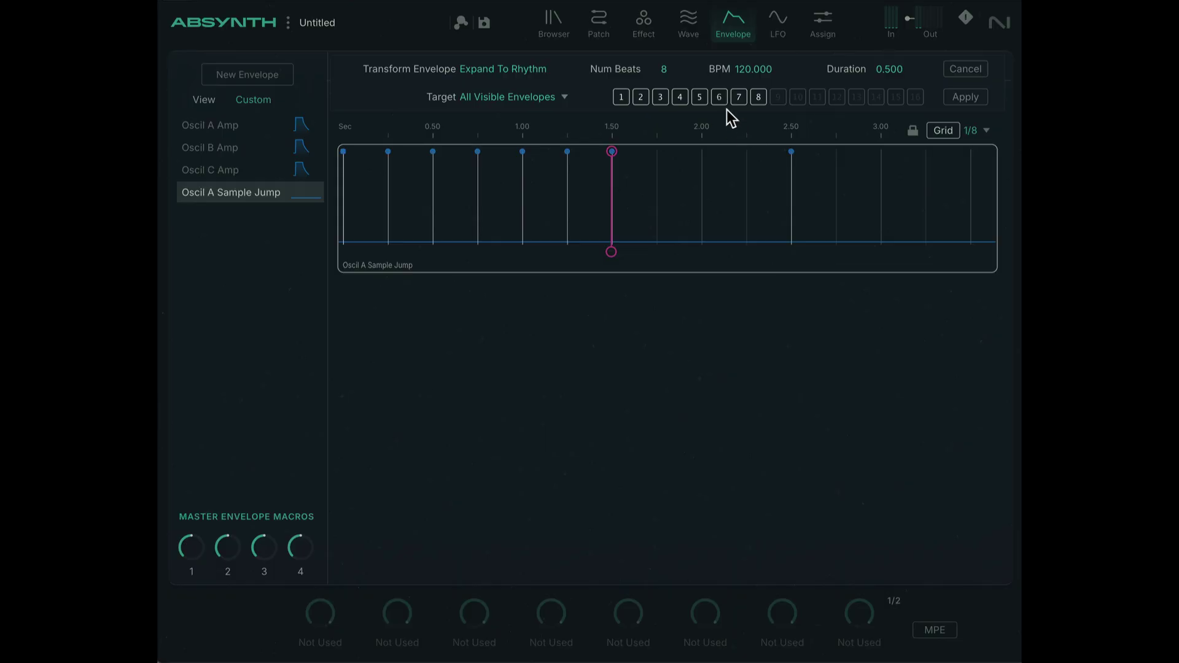
{"action": "left_click", "coordinate": [958, 96]}
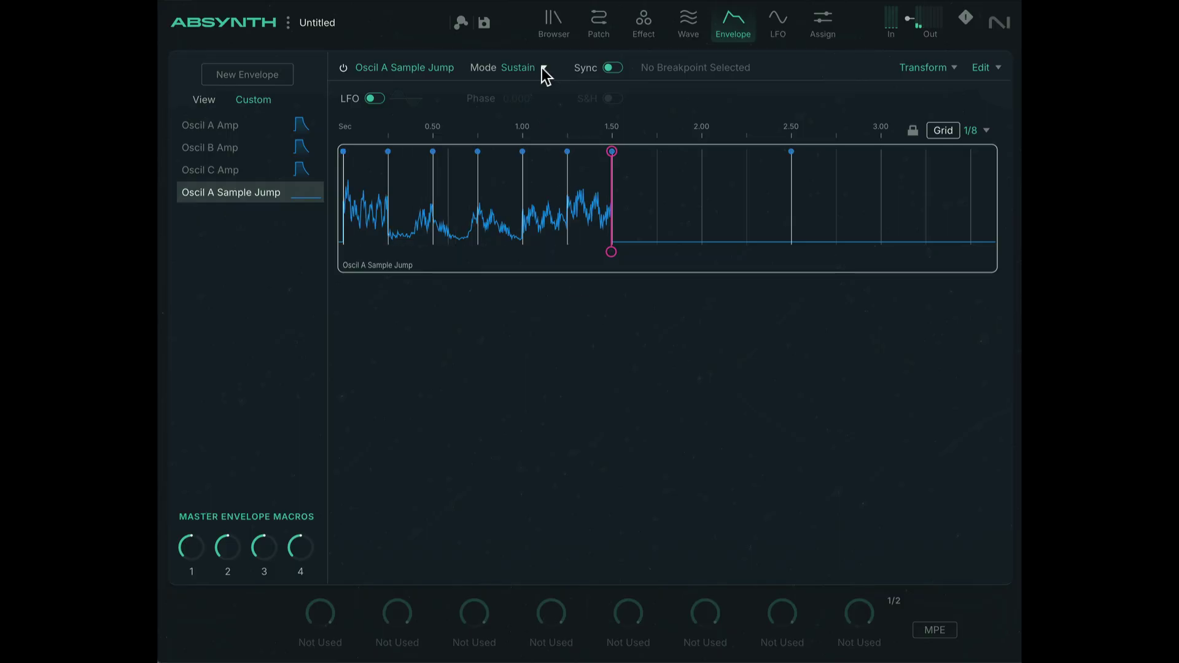
Step: Change Channel A's slot 2 module to a Waveshaper
{"action": "left_click", "coordinate": [595, 26]}
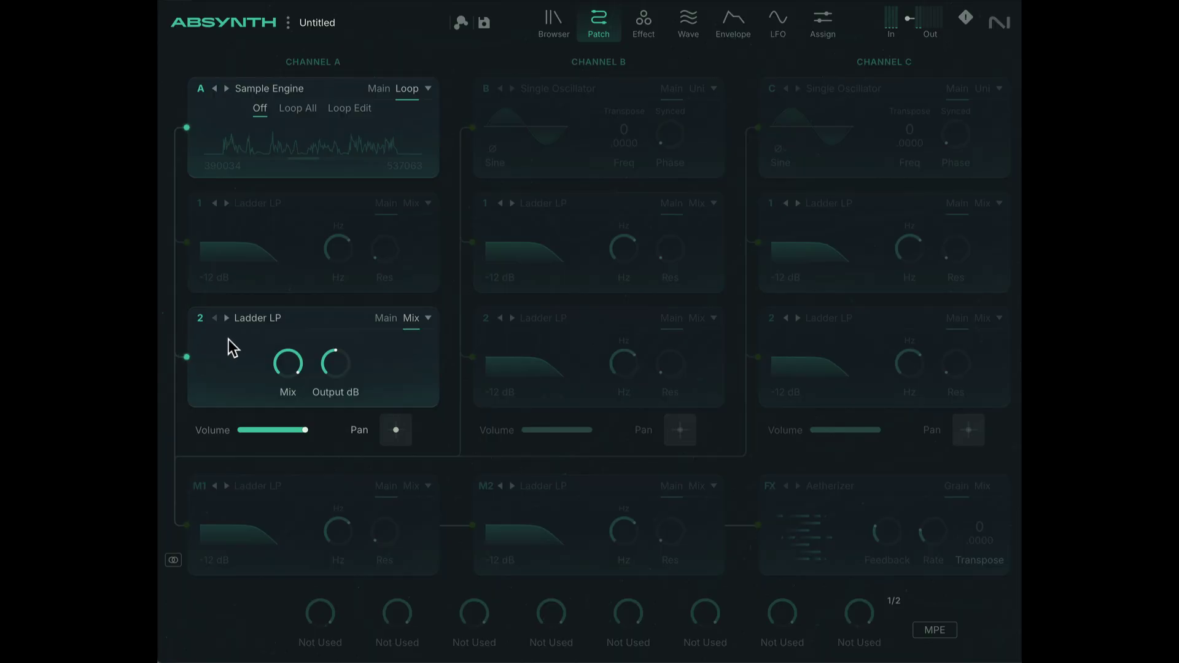
{"action": "left_click", "coordinate": [253, 319]}
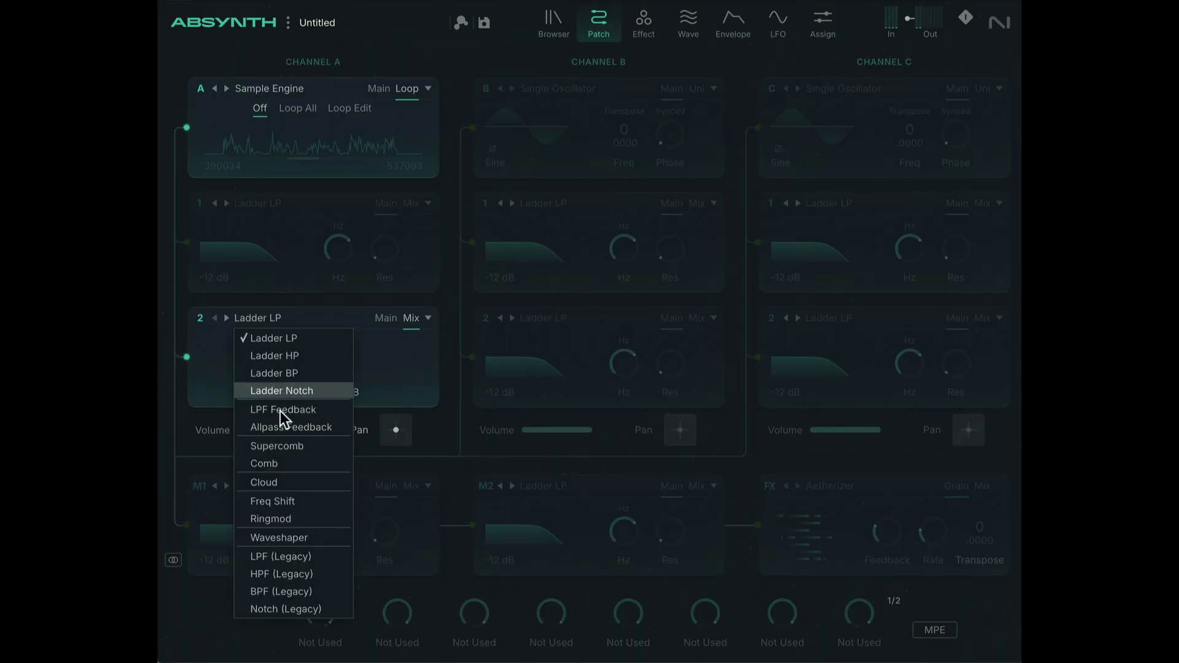
{"action": "left_click", "coordinate": [303, 539]}
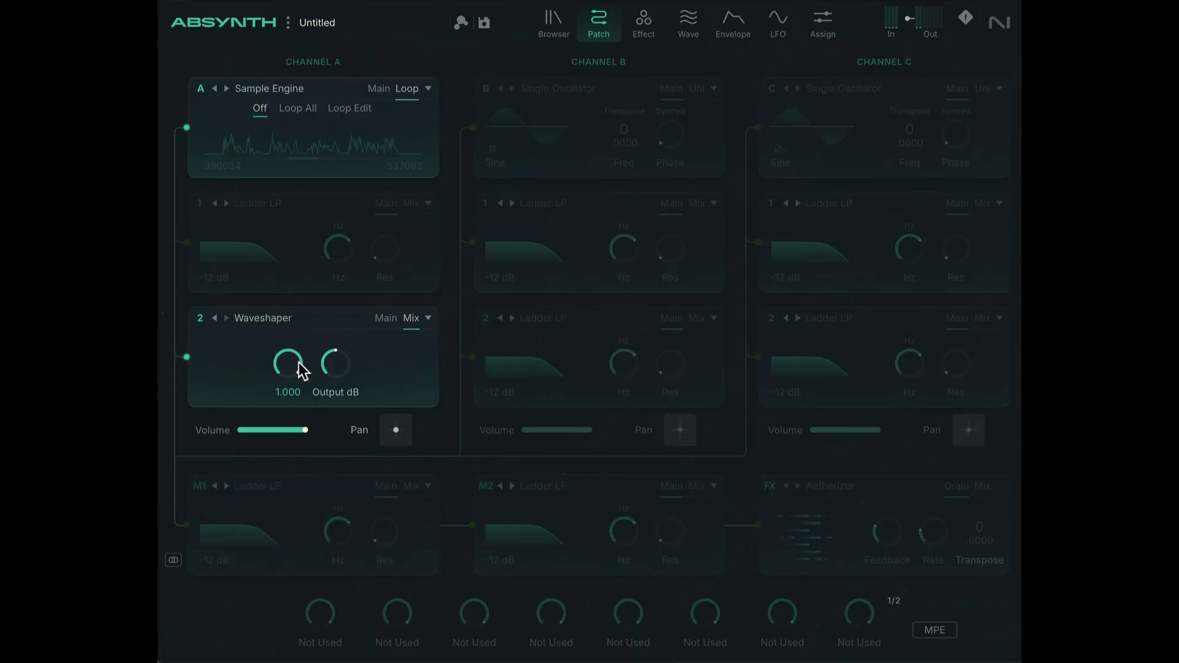
Step: Lower the Waveshaper's shaping amount and raise its output to 11.391 dB
{"action": "left_click", "coordinate": [386, 318]}
{"action": "left_click_drag", "start_coordinate": [331, 362], "coordinate": [348, 437]}
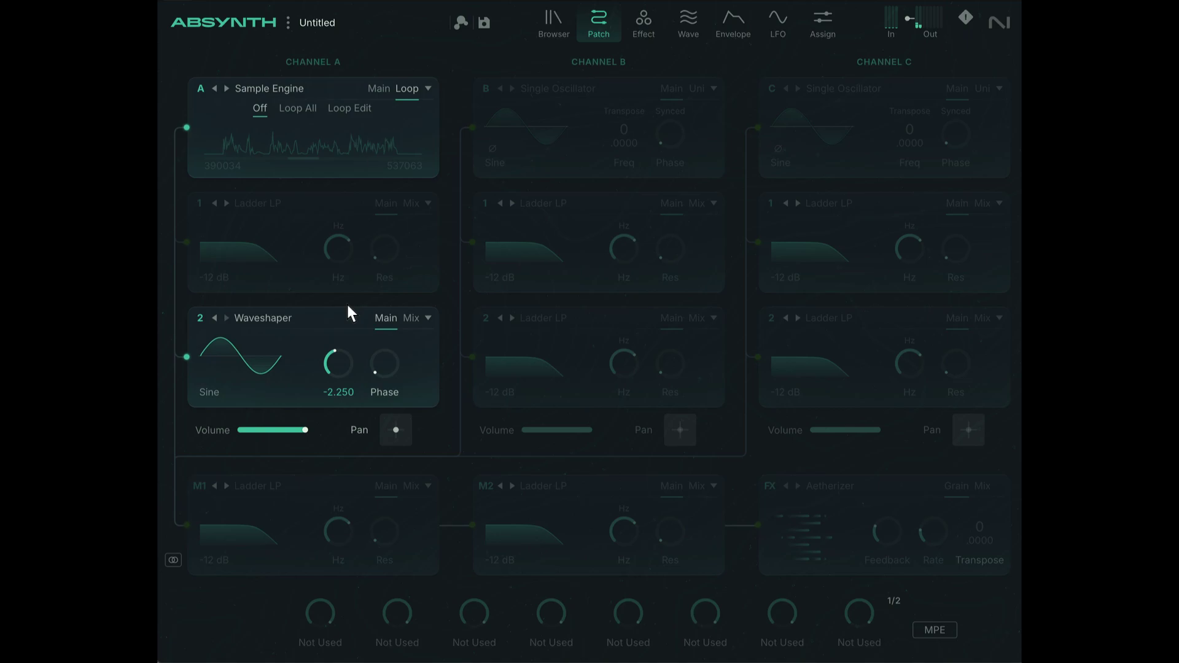
{"action": "left_click", "coordinate": [411, 318]}
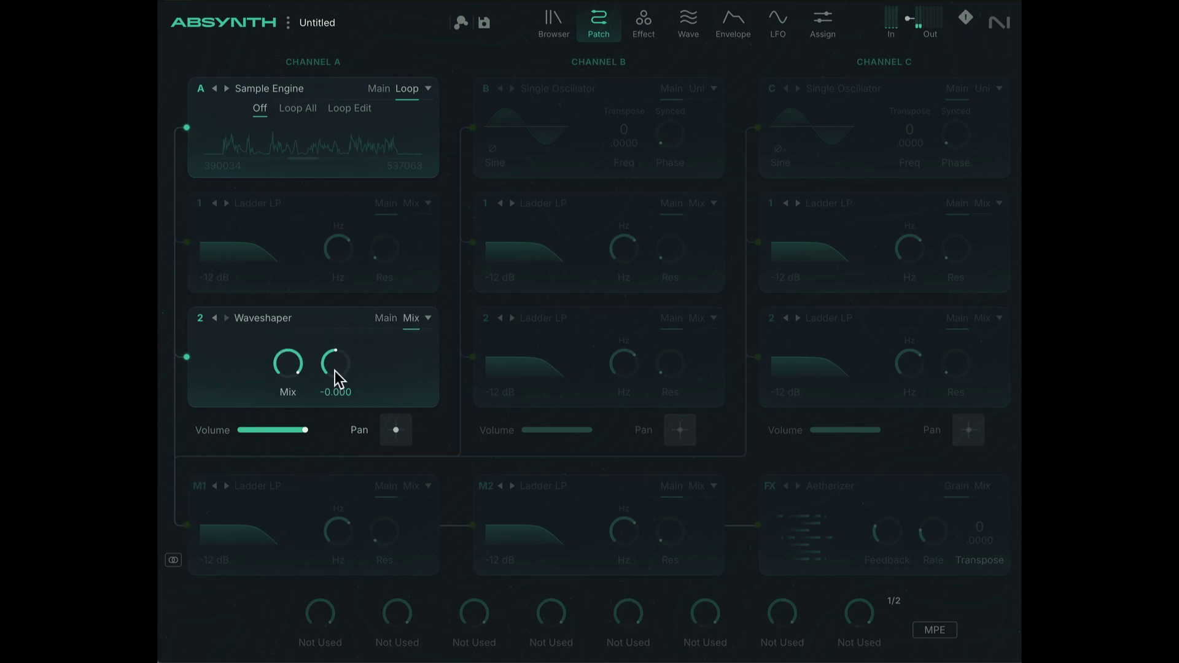
{"action": "left_click_drag", "start_coordinate": [334, 371], "coordinate": [341, 311]}
Step: Set the Sample Jump envelope to loop mode
{"action": "left_click", "coordinate": [765, 24]}
{"action": "left_click", "coordinate": [732, 26]}
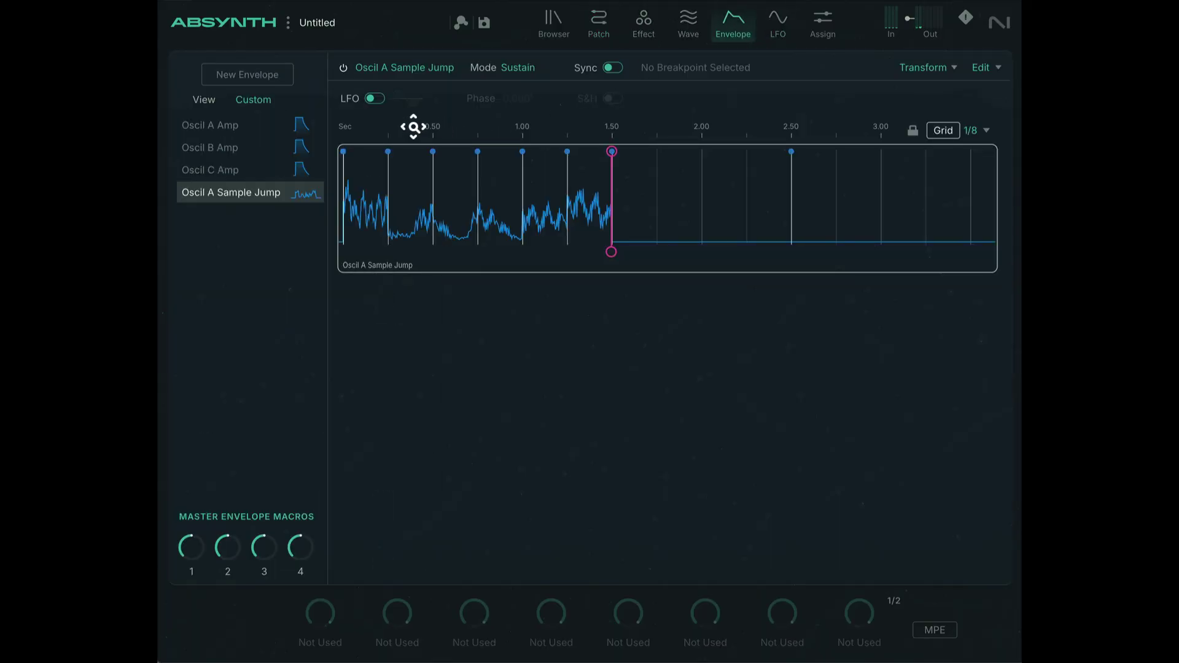
{"action": "left_click", "coordinate": [518, 68]}
{"action": "left_click", "coordinate": [530, 122]}
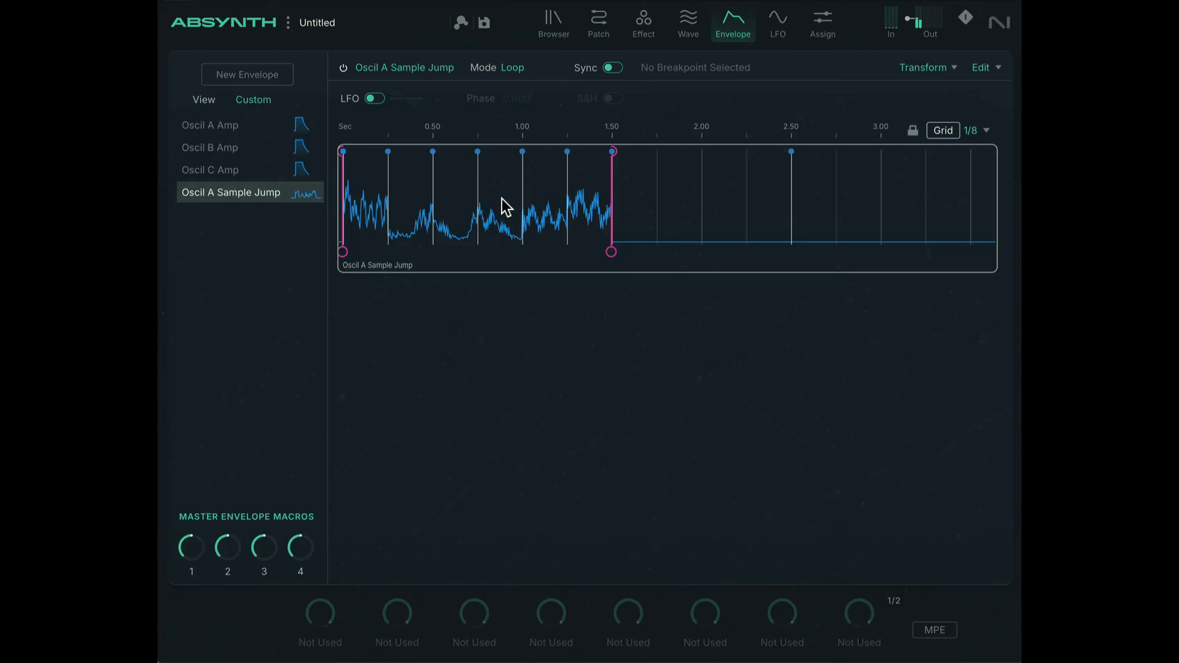
Step: Freehand-redraw the curve between about 0.50 and 1.00 s with noisy dips and peaks
{"action": "mouse_move", "coordinate": [503, 197]}
{"action": "left_mouse_down"}
{"action": "mouse_move", "coordinate": [478, 200]}
{"action": "mouse_move", "coordinate": [552, 224]}
{"action": "left_mouse_up"}
{"action": "left_click_drag", "start_coordinate": [487, 258], "coordinate": [433, 213]}
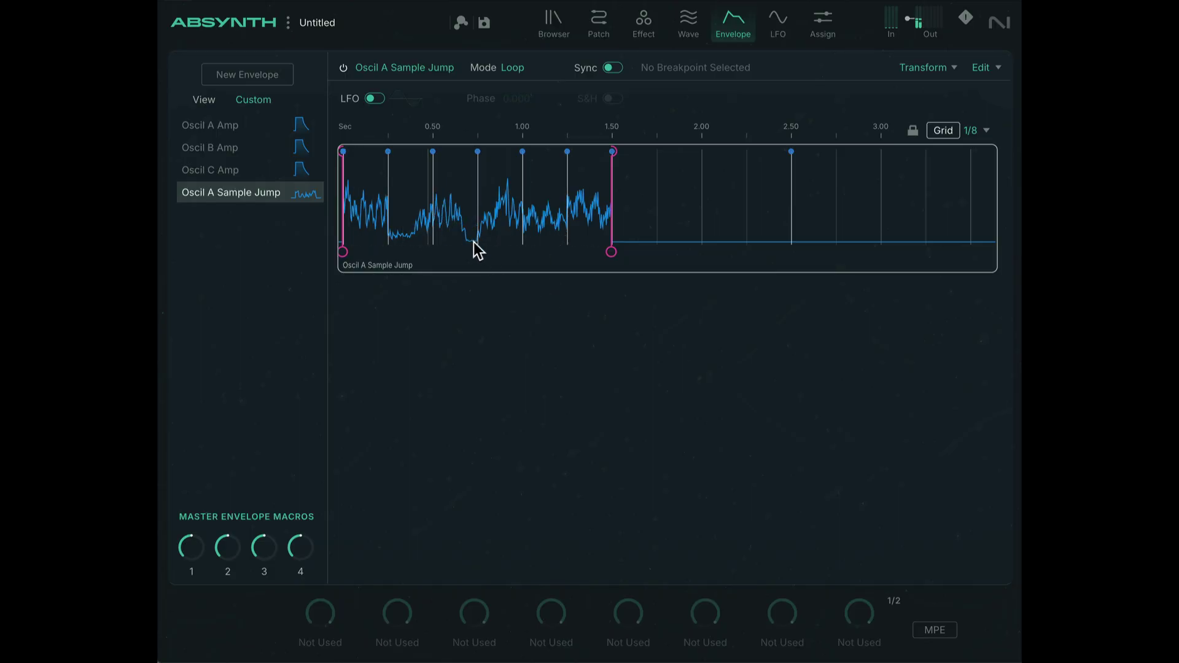
{"action": "mouse_move", "coordinate": [477, 247]}
{"action": "left_mouse_down"}
{"action": "mouse_move", "coordinate": [458, 223]}
{"action": "mouse_move", "coordinate": [419, 222]}
{"action": "mouse_move", "coordinate": [442, 210]}
{"action": "mouse_move", "coordinate": [407, 212]}
{"action": "left_mouse_up"}
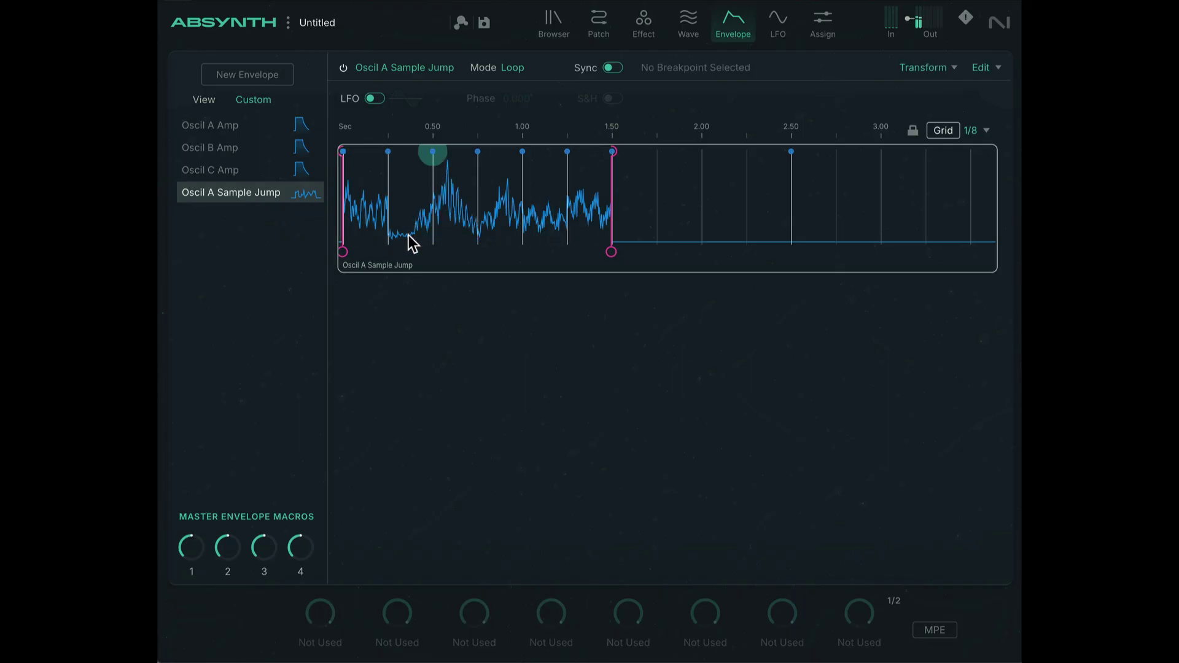
{"action": "mouse_move", "coordinate": [441, 253]}
{"action": "left_mouse_down"}
{"action": "mouse_move", "coordinate": [400, 224]}
{"action": "mouse_move", "coordinate": [428, 211]}
{"action": "mouse_move", "coordinate": [379, 206]}
{"action": "left_mouse_up"}
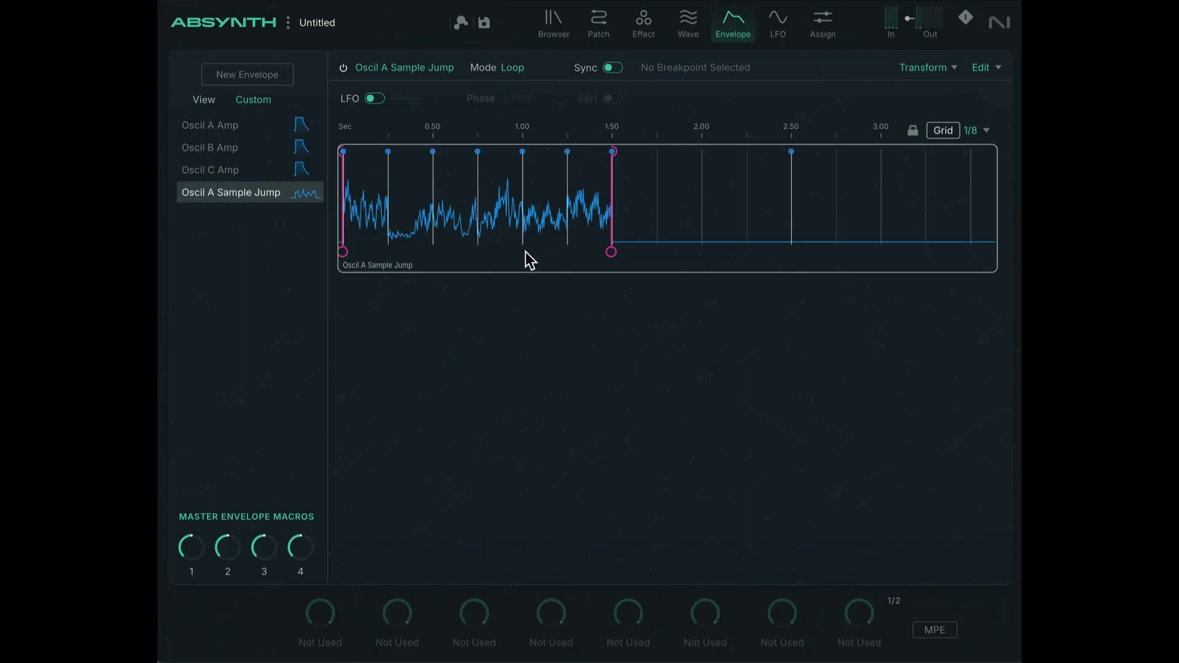
Step: Create a new envelope for the Sample Engine's Transpose parameter
{"action": "left_click", "coordinate": [599, 27]}
{"action": "left_click", "coordinate": [380, 91]}
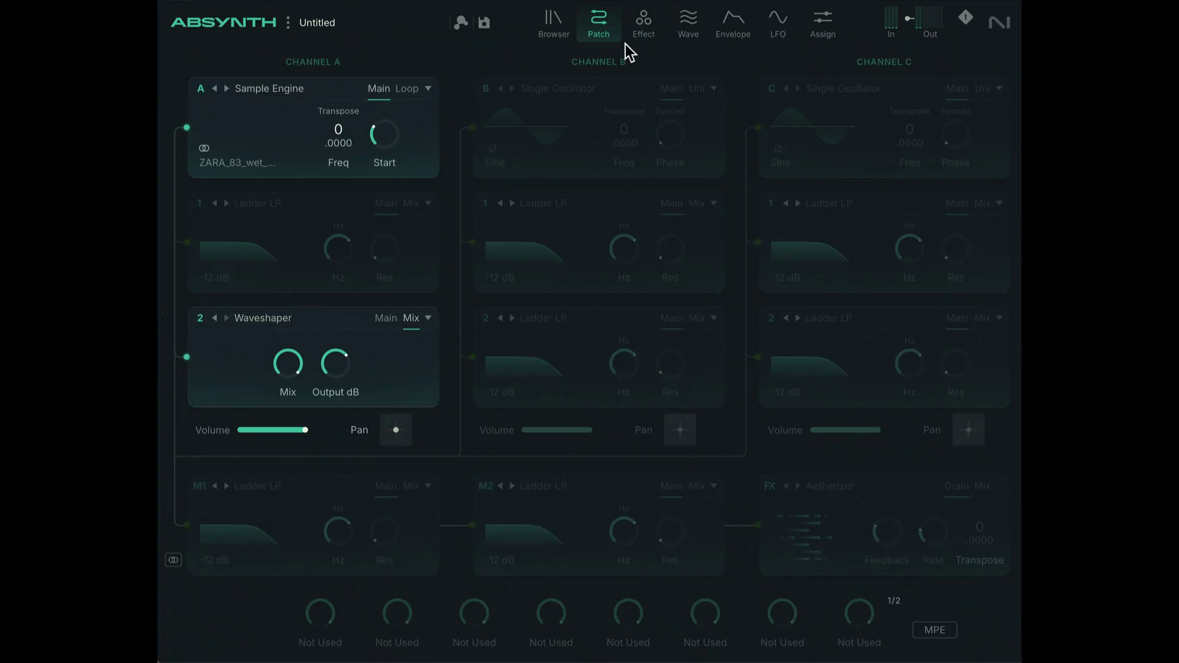
{"action": "right_click", "coordinate": [336, 127]}
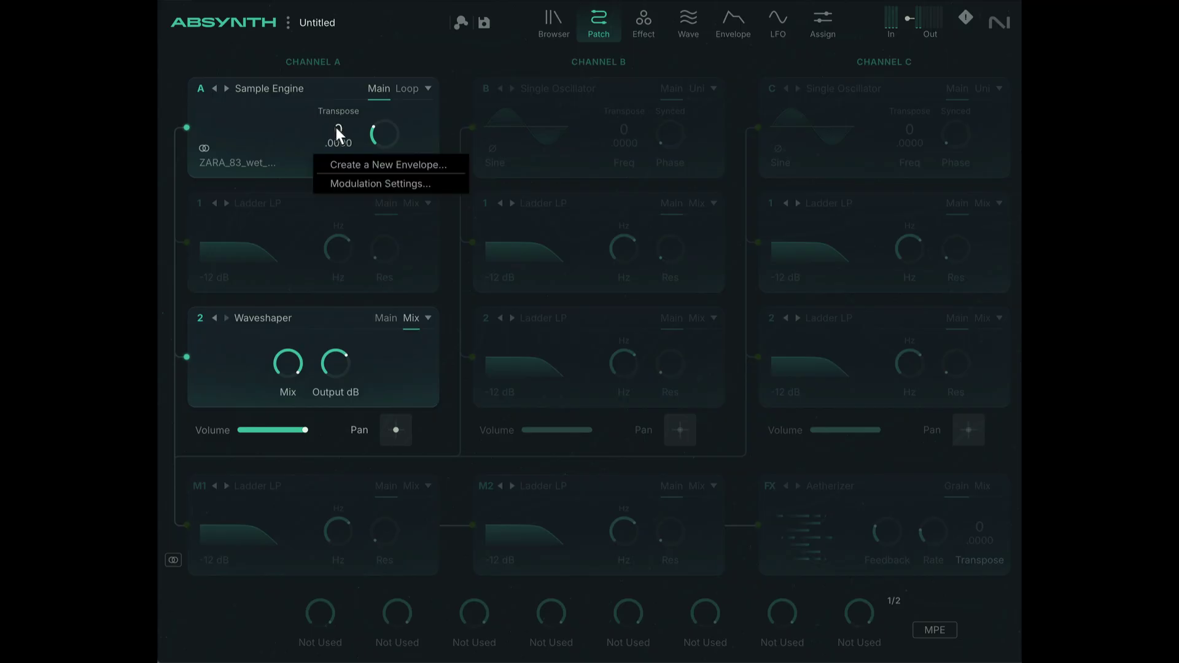
{"action": "left_click", "coordinate": [382, 161]}
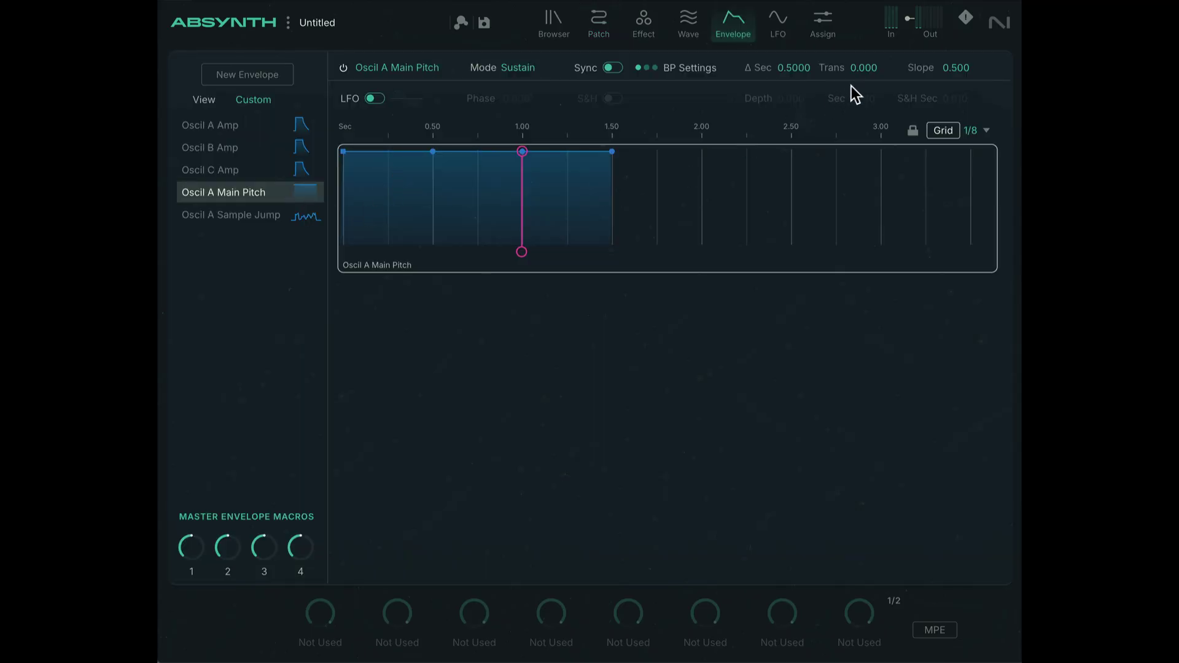
Step: Expand the Oscil A Main Pitch envelope into an 8-beat rhythm
{"action": "left_click", "coordinate": [632, 231]}
{"action": "left_click", "coordinate": [926, 65]}
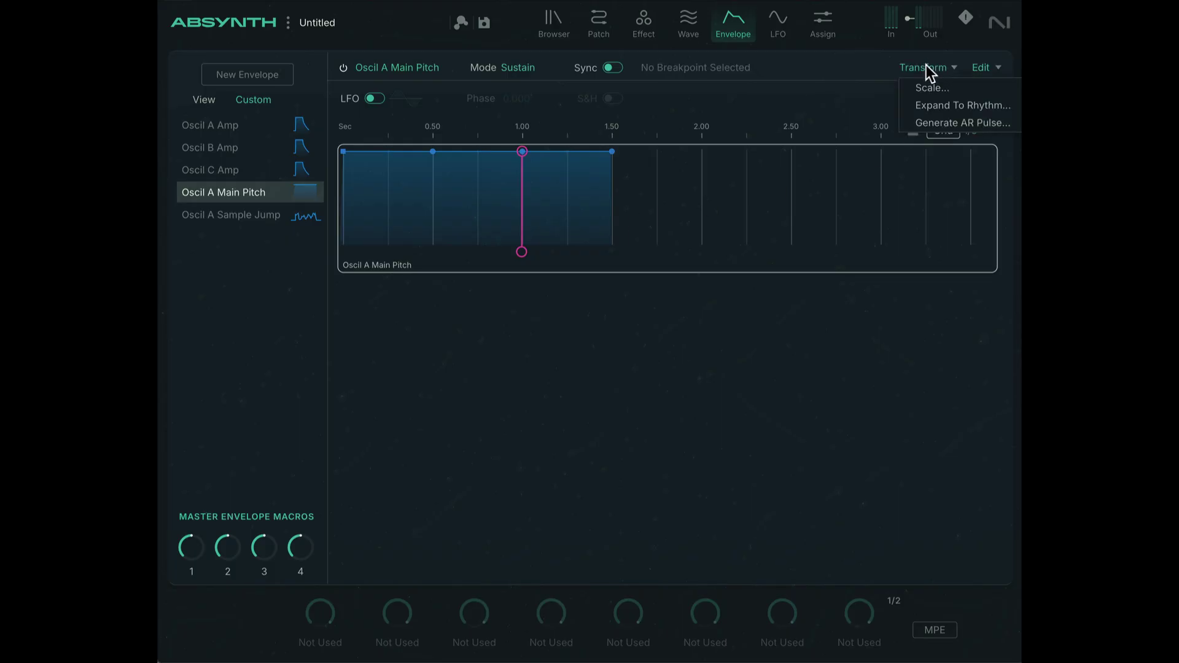
{"action": "left_click", "coordinate": [943, 100]}
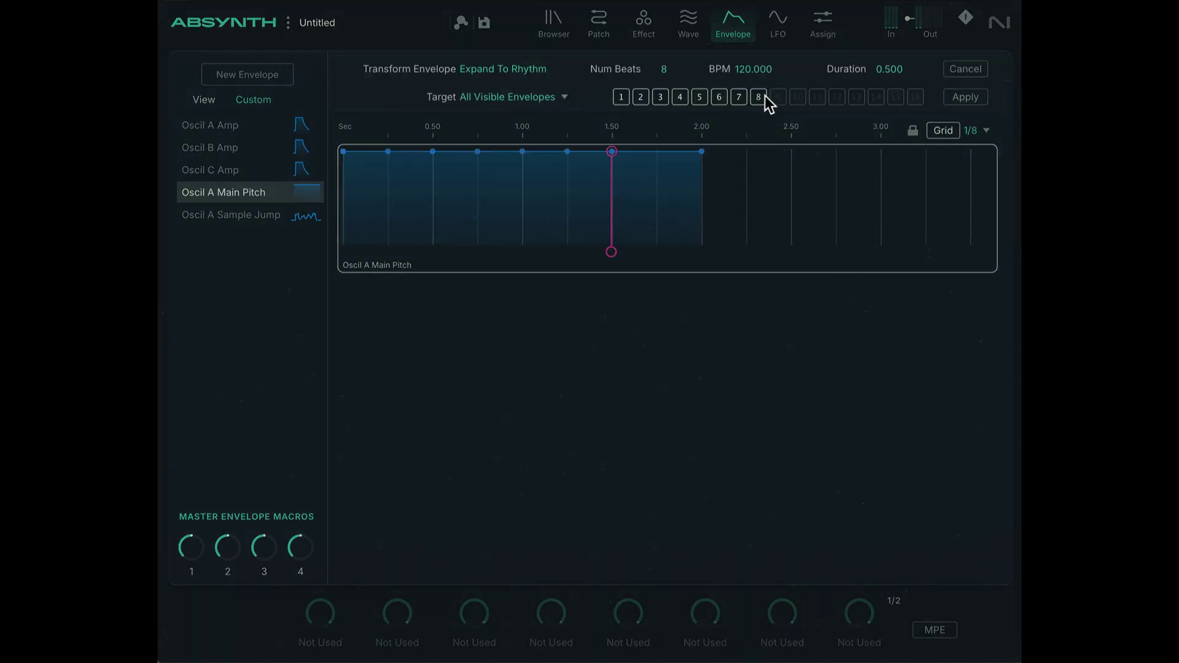
{"action": "left_click", "coordinate": [970, 97]}
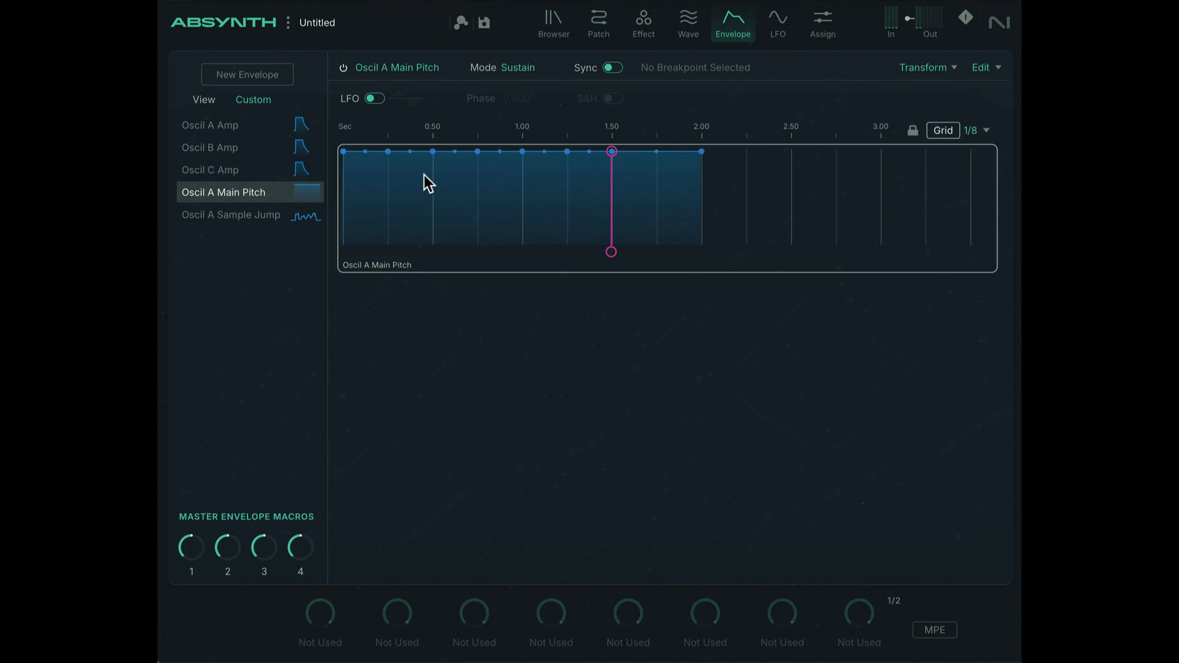
Step: Raise the Transpose modulation amount for the pitch envelope to 12
{"action": "left_click", "coordinate": [433, 152]}
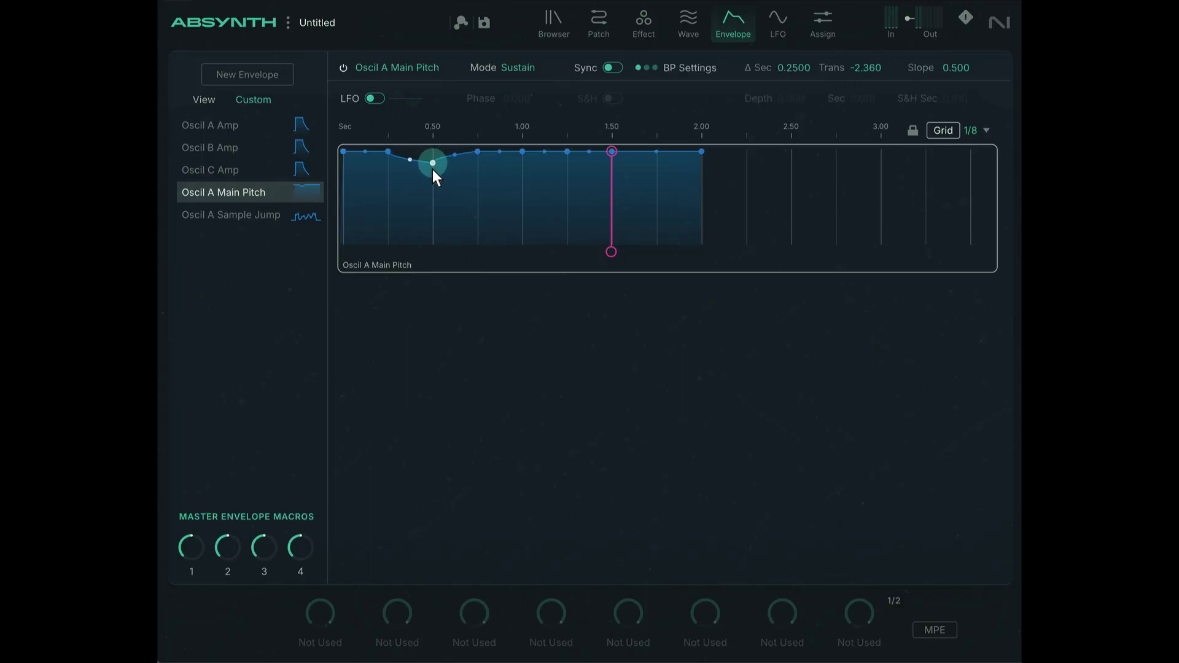
{"action": "left_click_drag", "start_coordinate": [430, 211], "coordinate": [432, 127]}
{"action": "left_click", "coordinate": [594, 24]}
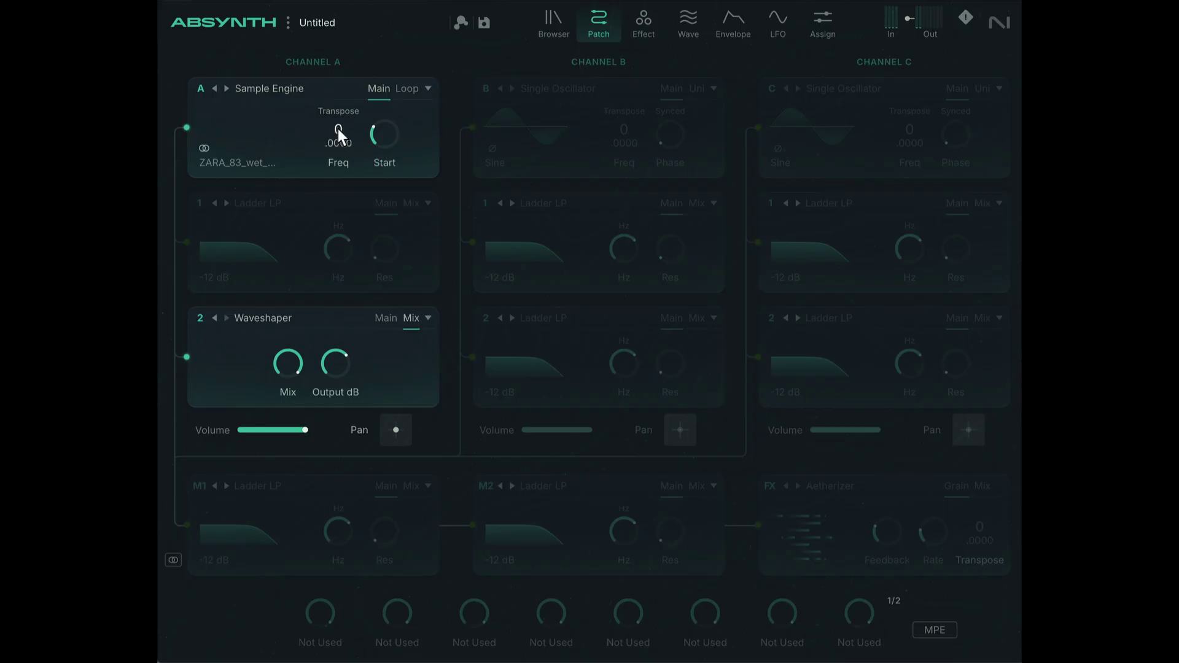
{"action": "left_click_drag", "start_coordinate": [351, 90], "coordinate": [355, 70]}
{"action": "left_click", "coordinate": [730, 30]}
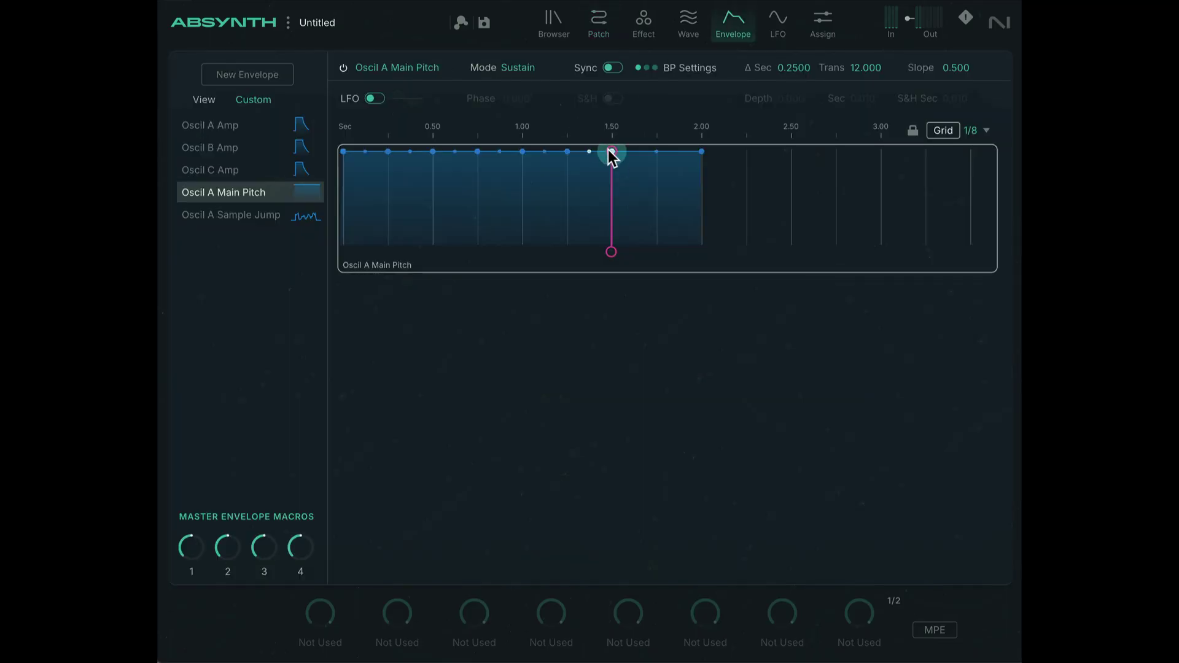
Step: Set the Trans value of the 0.50 s and first breakpoints to 0
{"action": "left_click", "coordinate": [477, 152]}
{"action": "left_click_drag", "start_coordinate": [434, 152], "coordinate": [434, 161]}
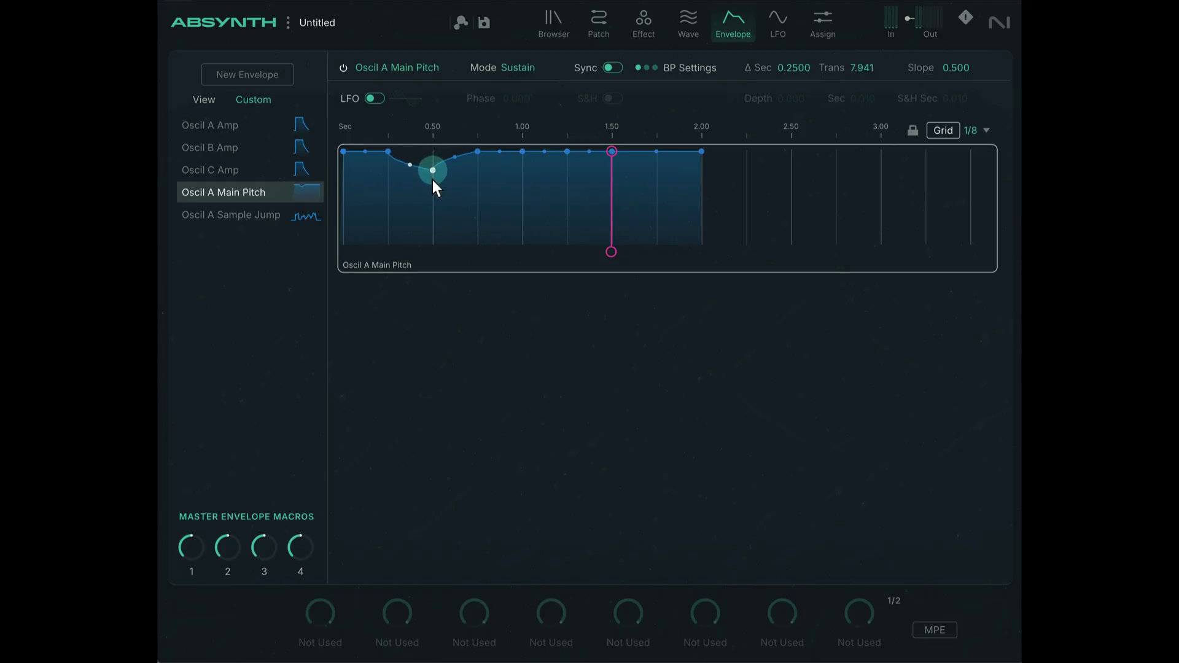
{"action": "double_click", "coordinate": [856, 67]}
{"action": "type", "text": "0"}
{"action": "key", "text": "Return"}
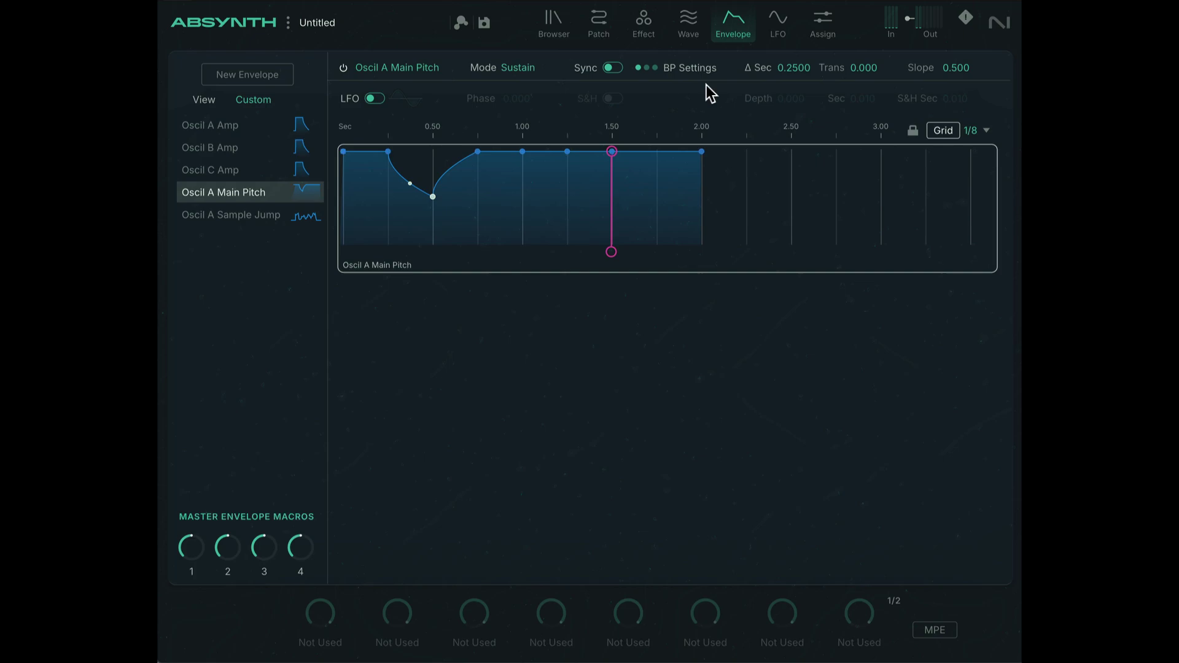
{"action": "left_click", "coordinate": [342, 151]}
{"action": "double_click", "coordinate": [856, 67]}
{"action": "type", "text": "0"}
{"action": "key", "text": "Return"}
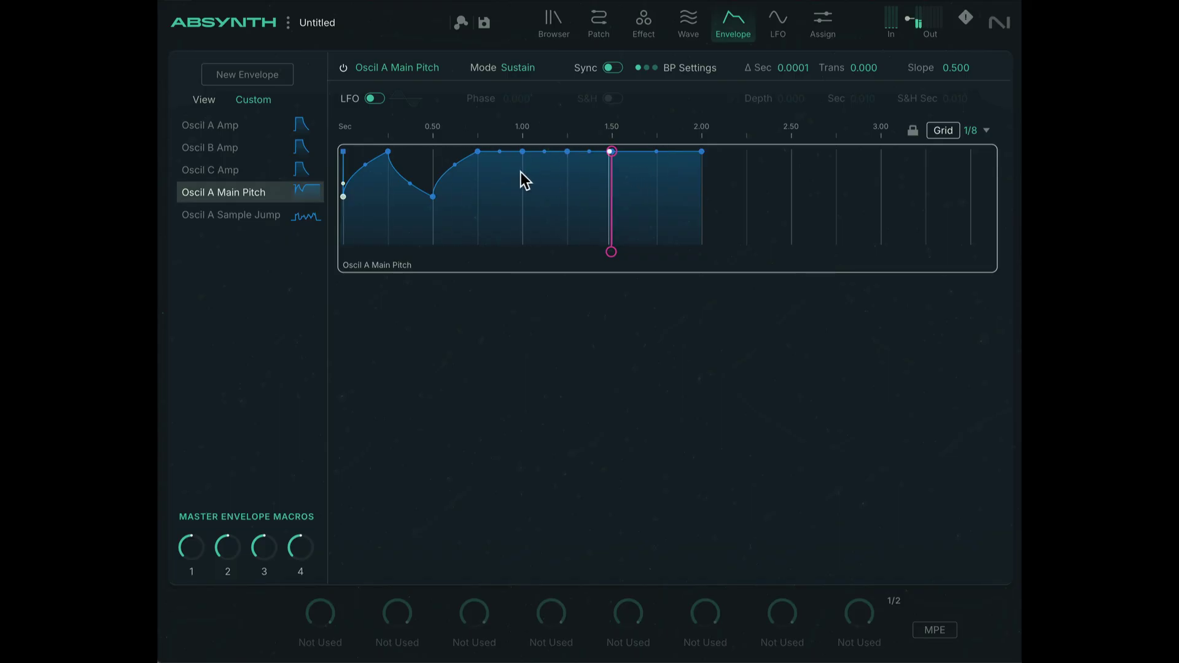
Step: Set the Main Pitch envelope to Loop and turn the 0.25, 0.50 and 0.75 s segments into steps
{"action": "left_click", "coordinate": [522, 68]}
{"action": "left_click", "coordinate": [529, 122]}
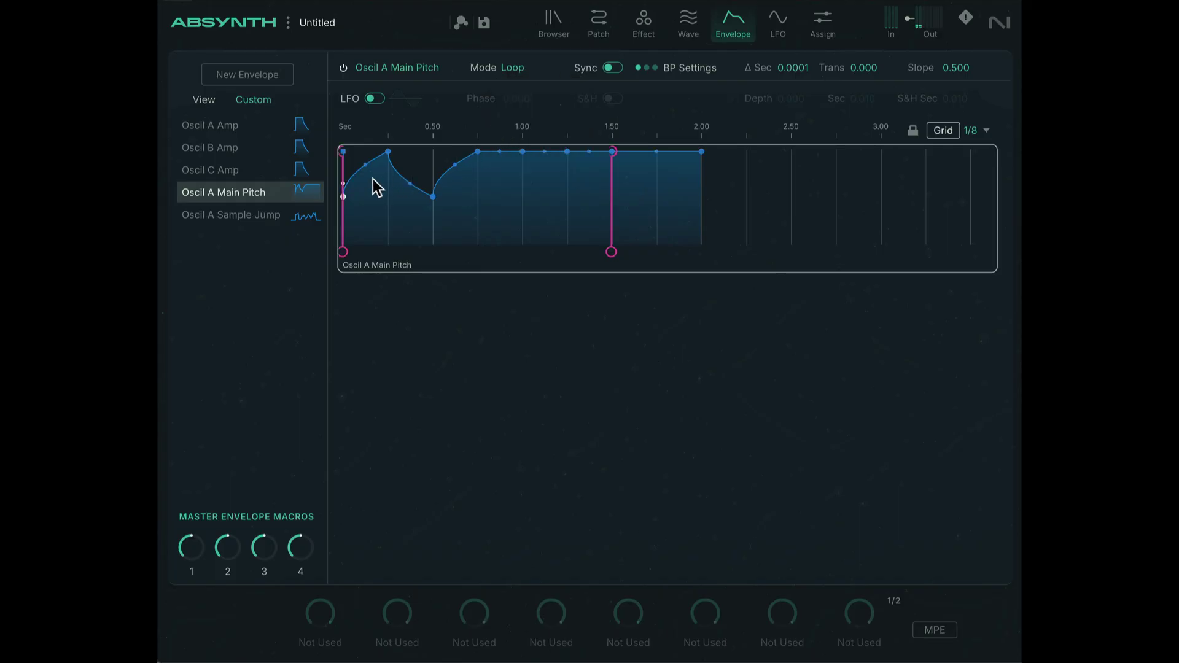
{"action": "left_click", "coordinate": [388, 151]}
{"action": "left_click", "coordinate": [921, 68]}
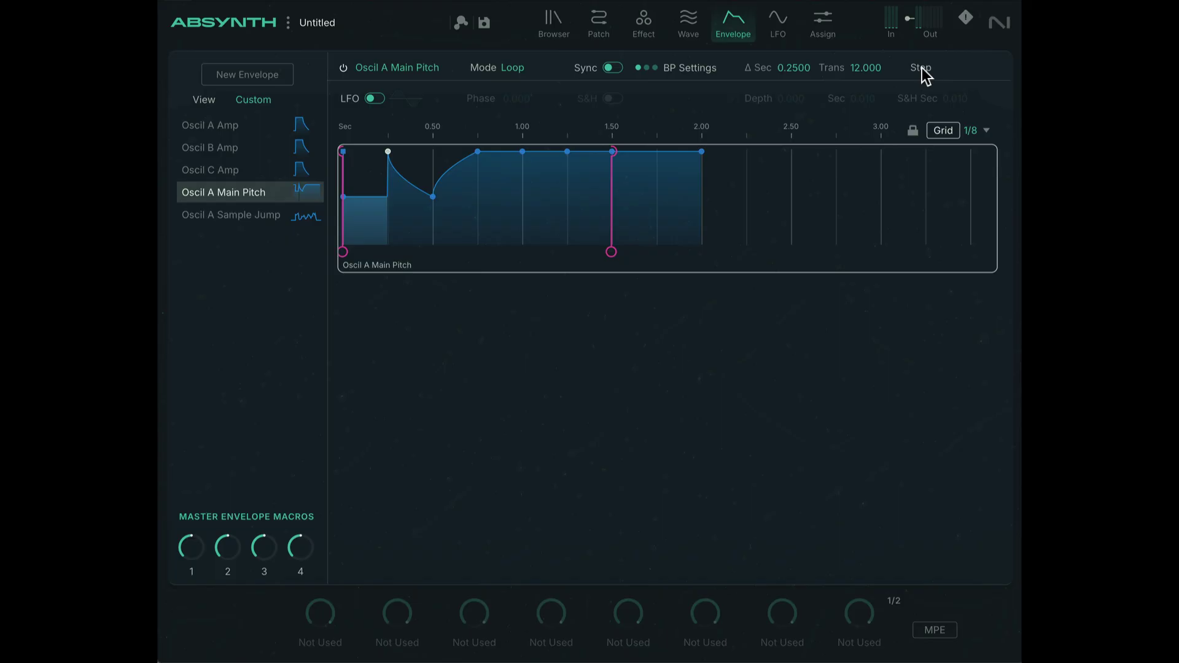
{"action": "left_click", "coordinate": [430, 194]}
{"action": "left_click", "coordinate": [921, 68]}
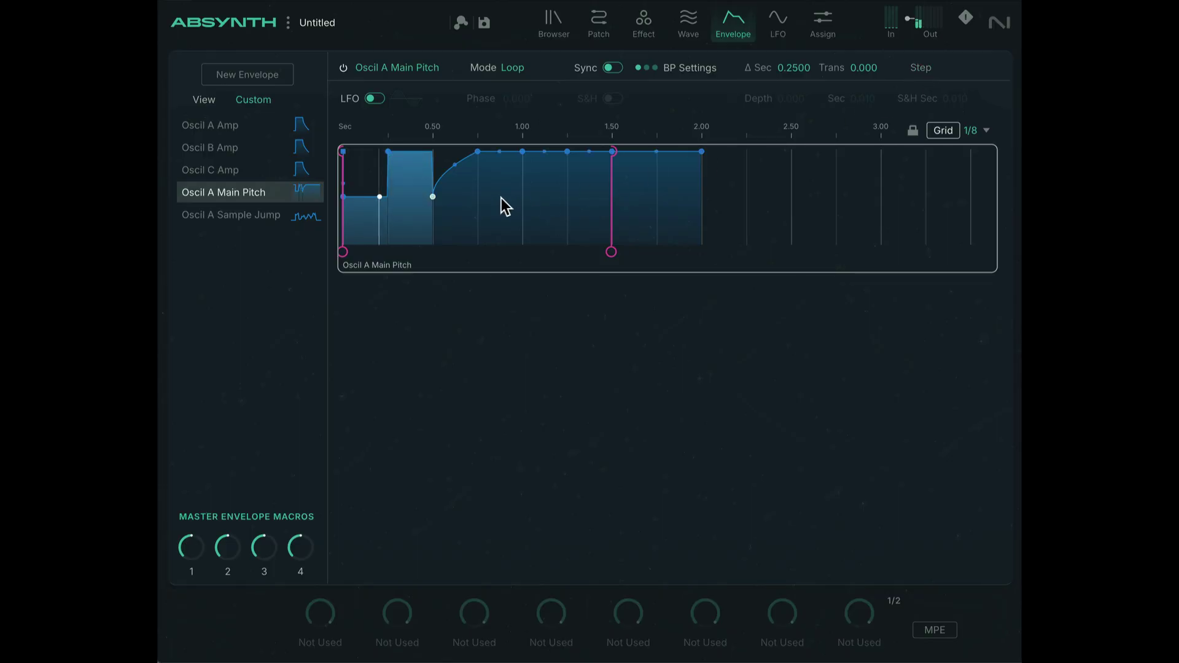
{"action": "left_click", "coordinate": [478, 151]}
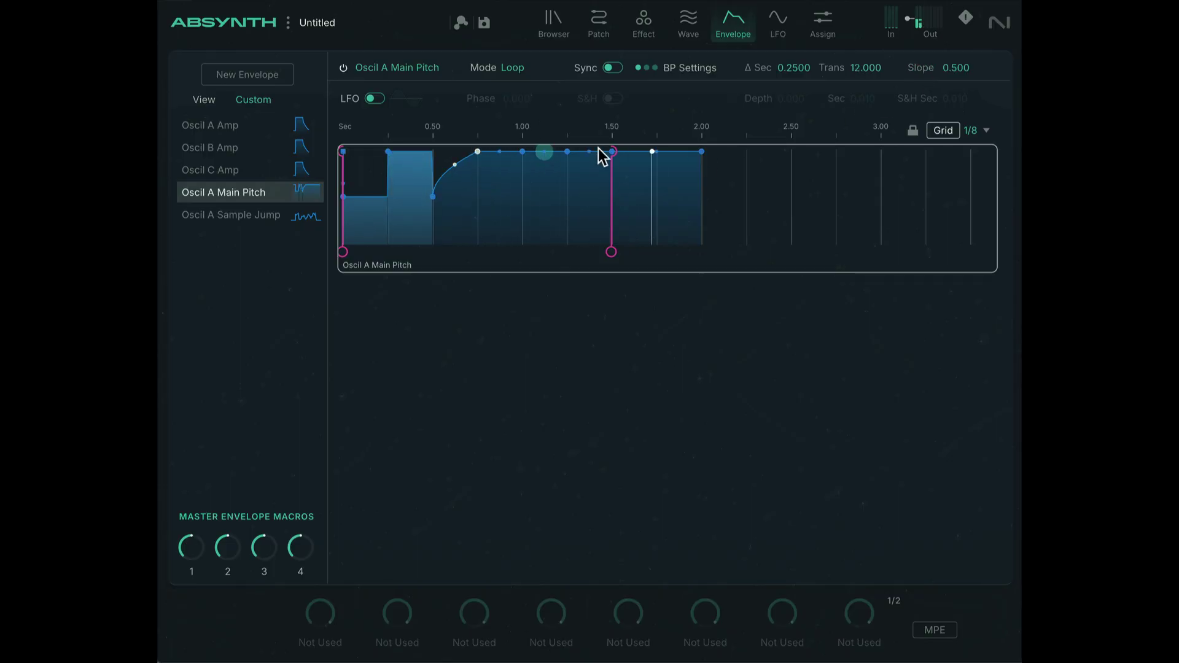
{"action": "left_click", "coordinate": [946, 69]}
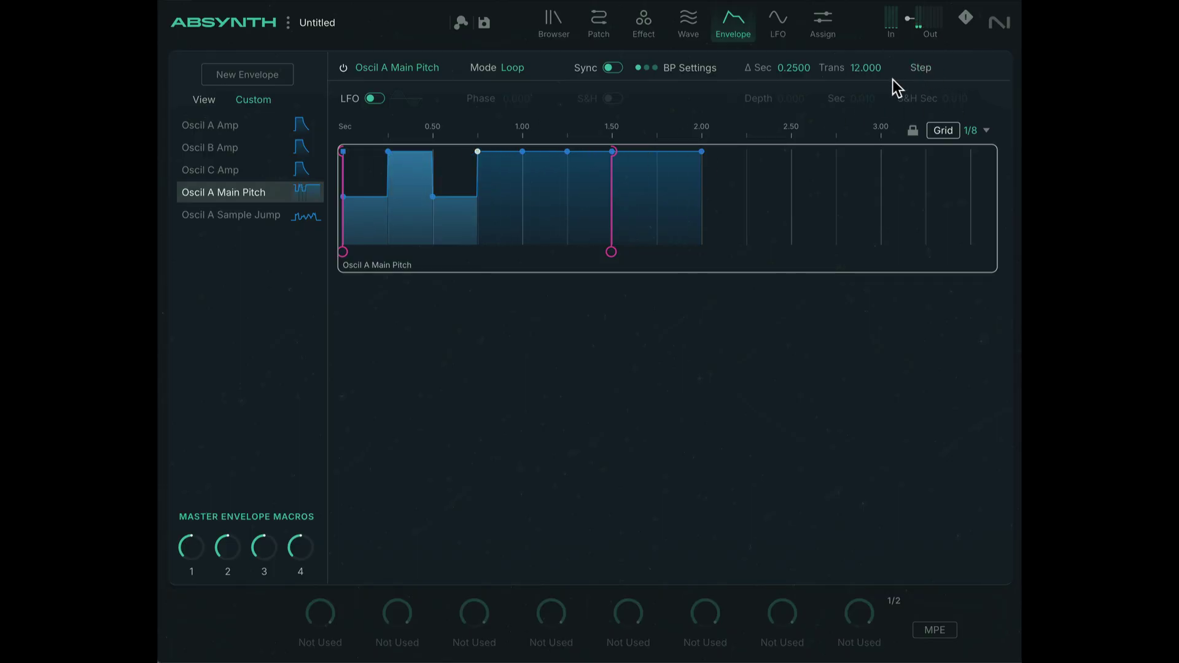
{"action": "left_click", "coordinate": [433, 197]}
Step: Lower the 0.50 s pitch breakpoint's transpose to -2 and delete the extra breakpoint there
{"action": "double_click", "coordinate": [857, 67]}
{"action": "type", "text": "-2"}
{"action": "key", "text": "Return"}
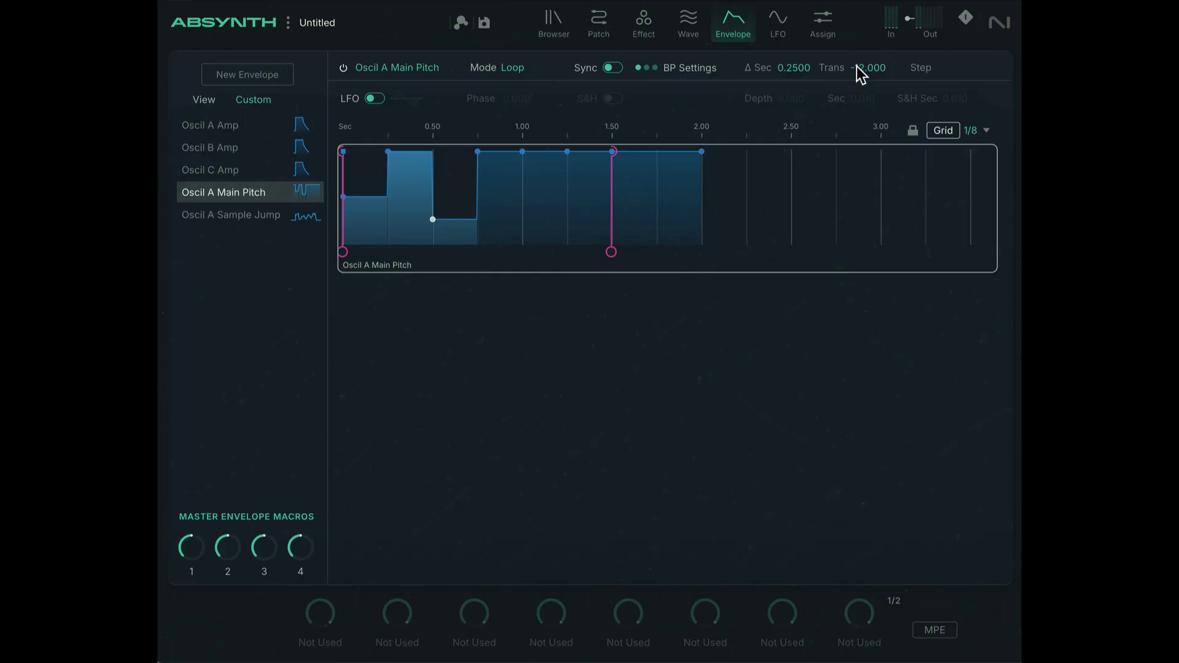
{"action": "double_click", "coordinate": [433, 219]}
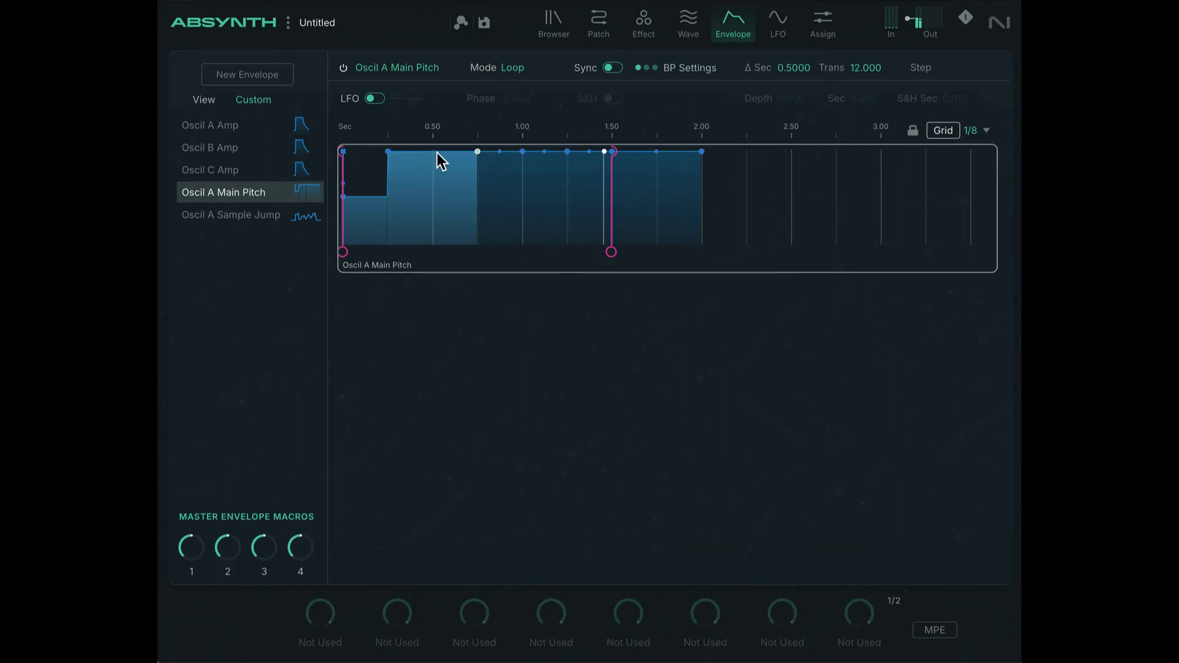
Step: Set the 0.75 s breakpoint to 0 transpose and straighten the curve after it into a ramp
{"action": "left_click", "coordinate": [477, 152]}
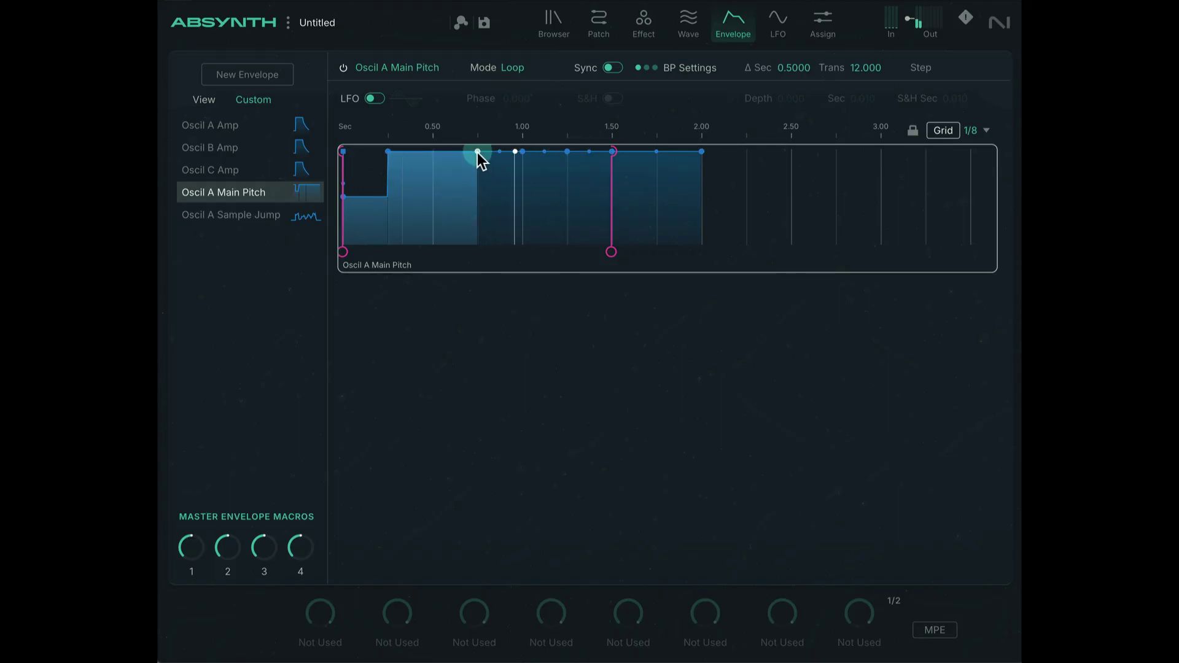
{"action": "double_click", "coordinate": [858, 68]}
{"action": "type", "text": "0"}
{"action": "key", "text": "Return"}
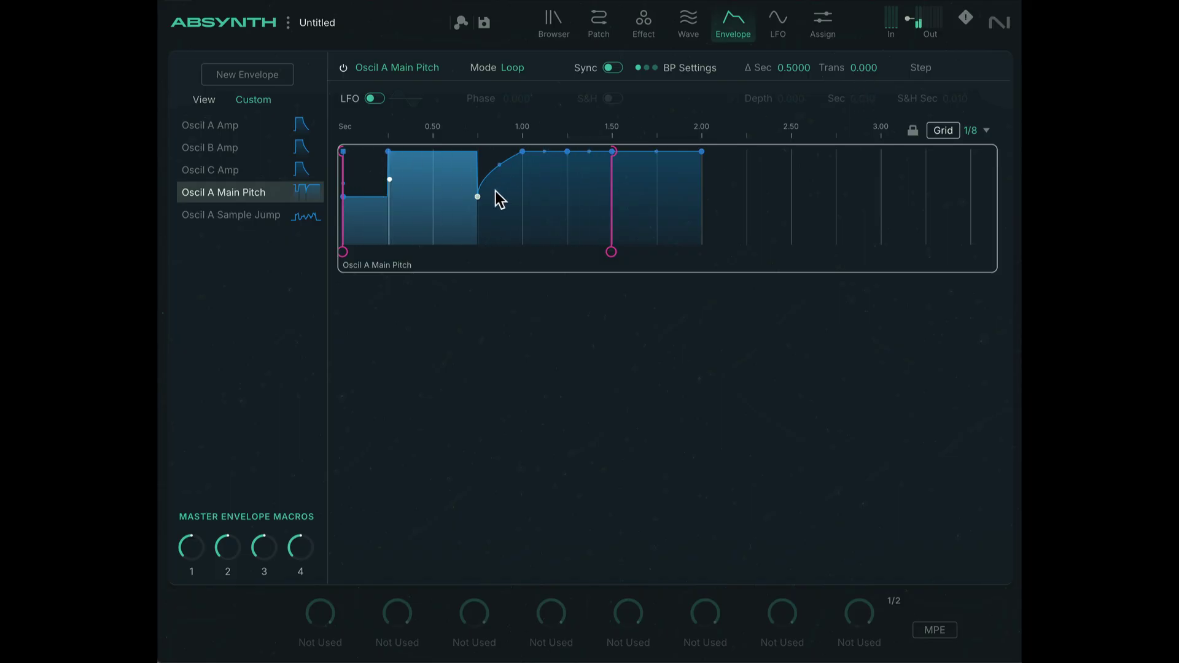
{"action": "left_click_drag", "start_coordinate": [500, 163], "coordinate": [498, 190]}
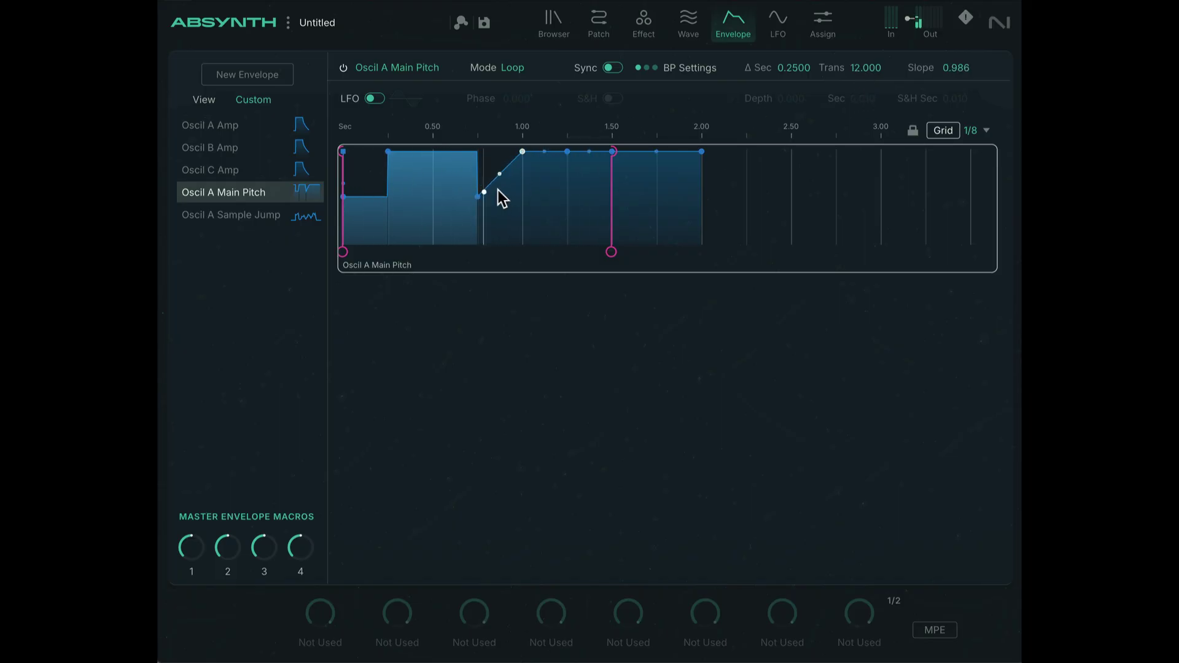
Step: Set the next breakpoint to 0 transpose and make the segments up to 1.50 s flat steps
{"action": "left_click", "coordinate": [566, 150]}
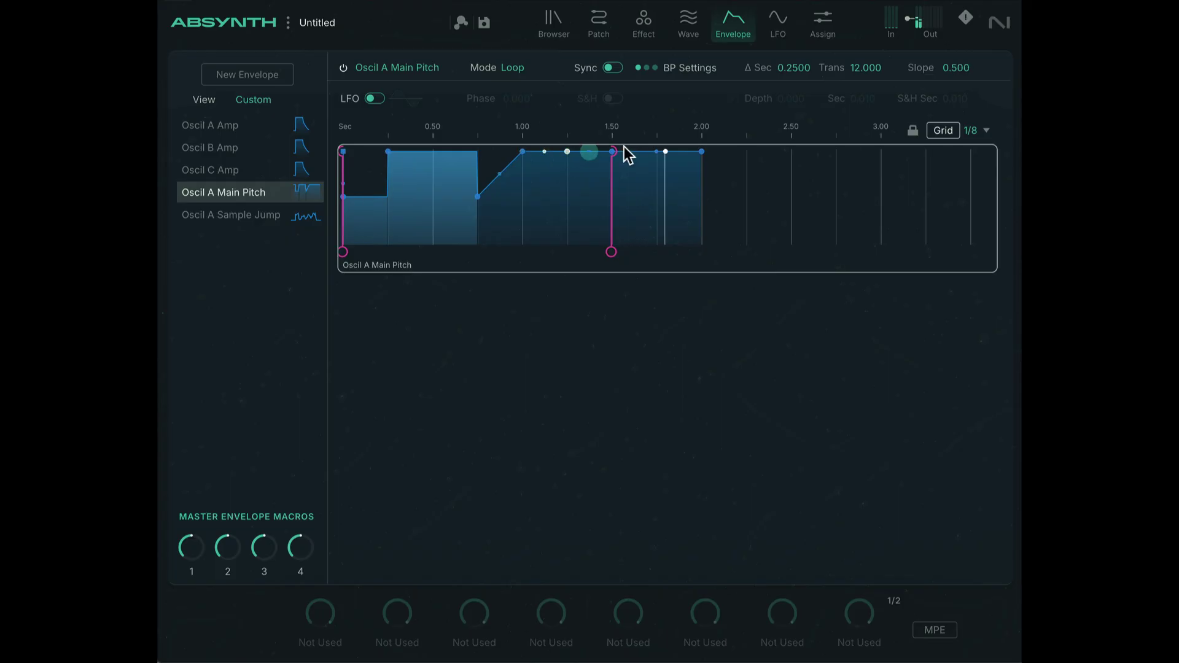
{"action": "type", "text": "0"}
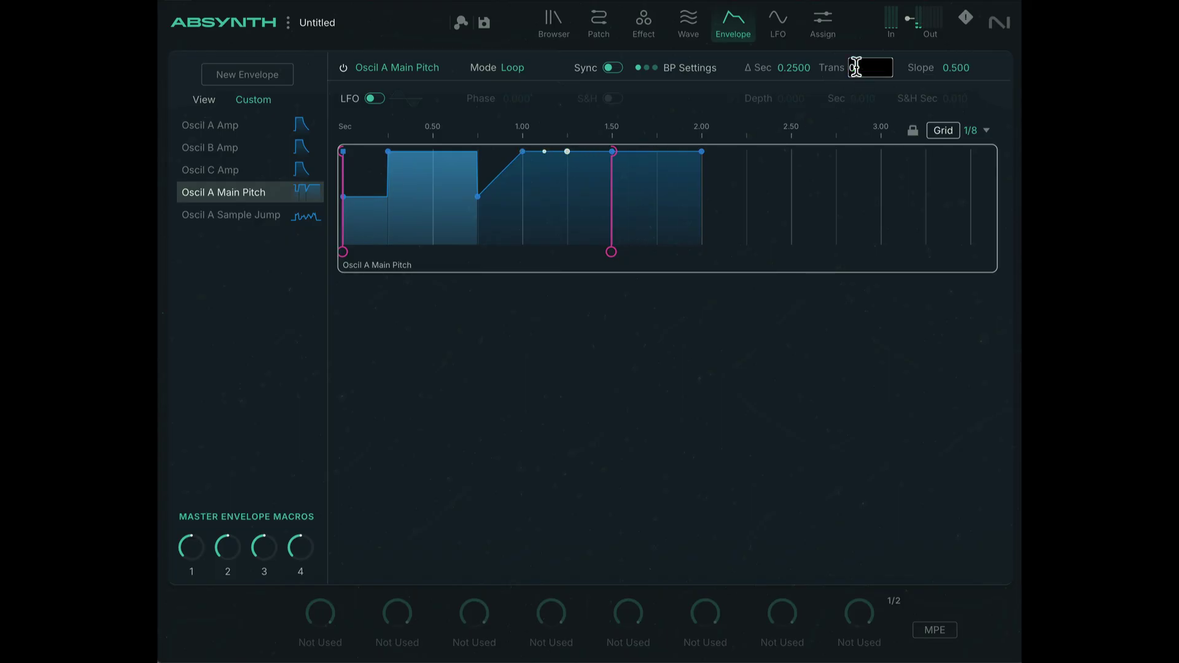
{"action": "key", "text": "Return"}
{"action": "left_click", "coordinate": [921, 68]}
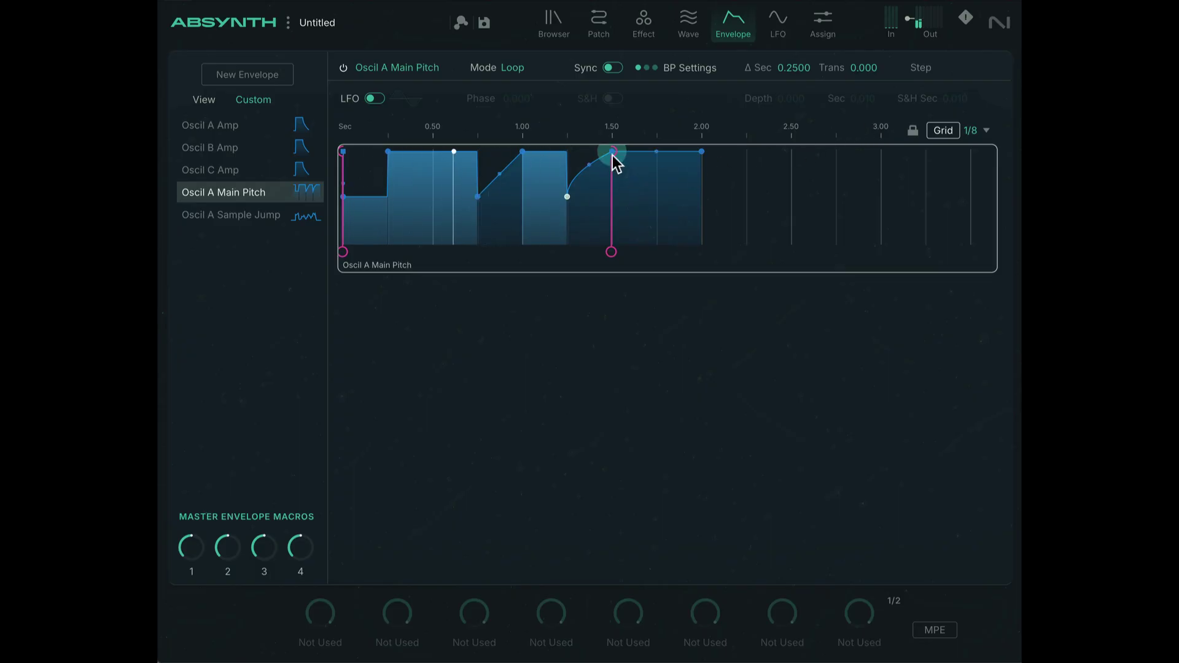
{"action": "left_click", "coordinate": [612, 151]}
{"action": "left_click", "coordinate": [921, 68]}
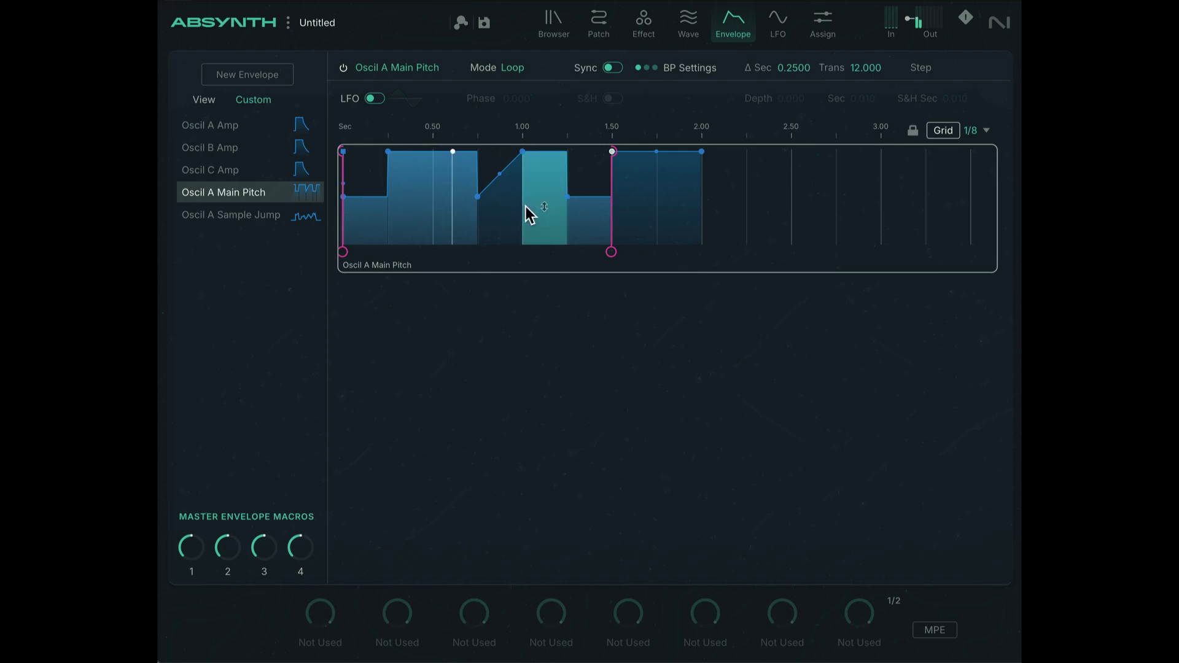
Step: On the Sample Jump envelope, set the grid to 1/16 and add a breakpoint just before 1.50 s
{"action": "left_click", "coordinate": [257, 215]}
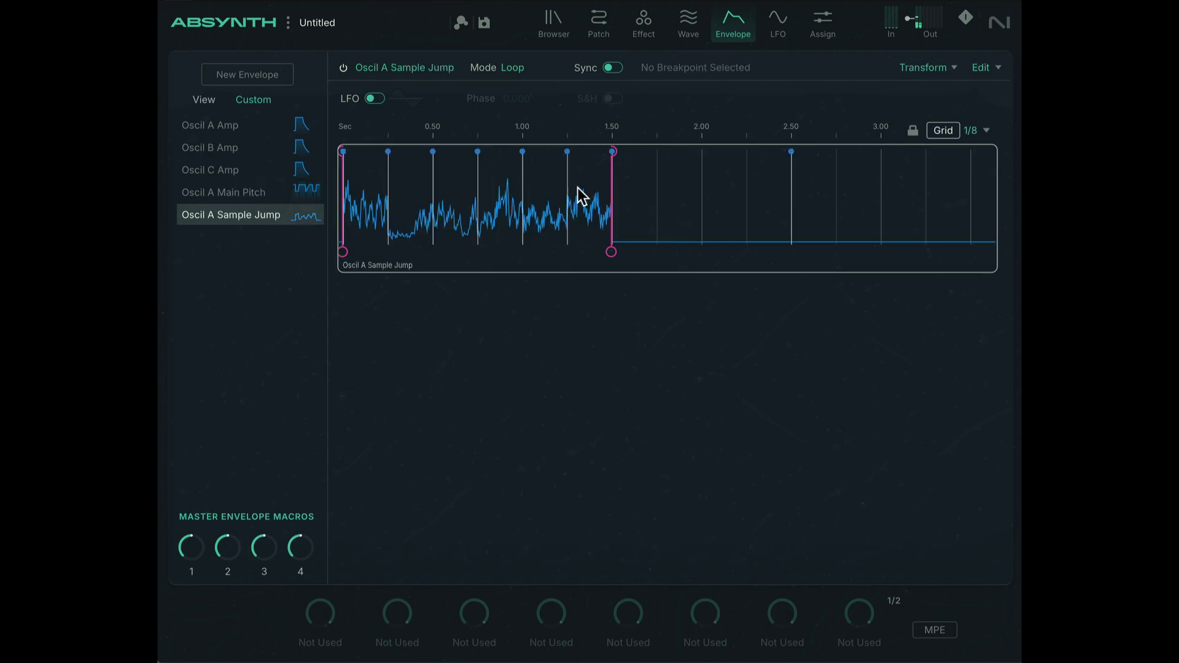
{"action": "left_click", "coordinate": [972, 131]}
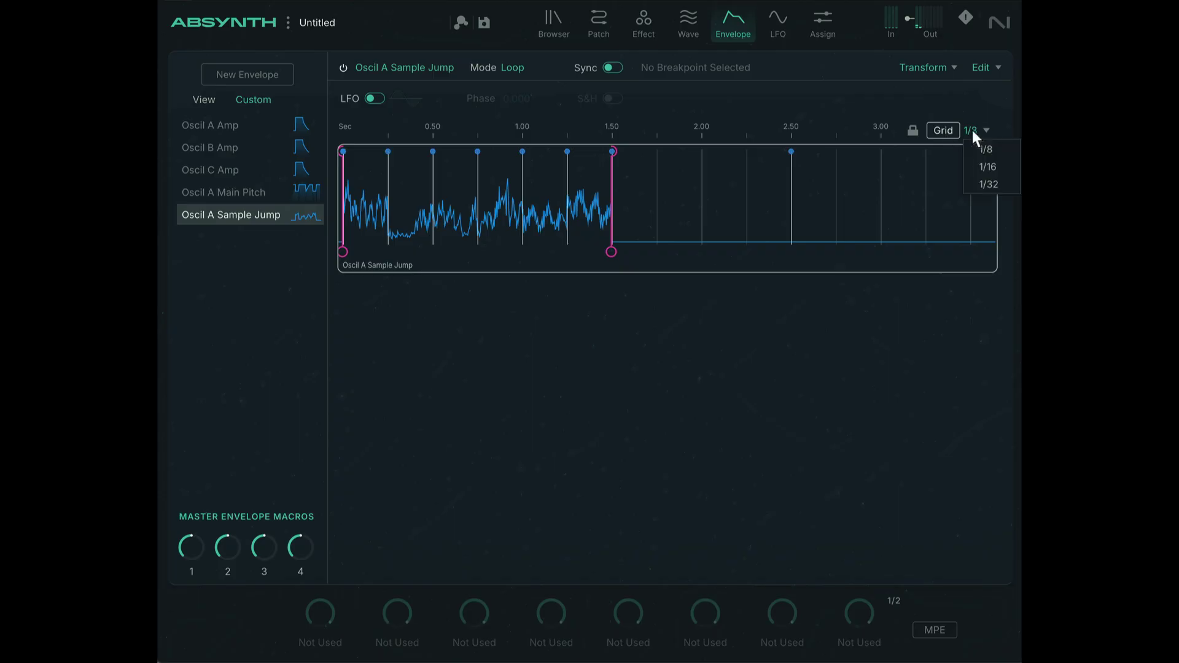
{"action": "left_click", "coordinate": [984, 167]}
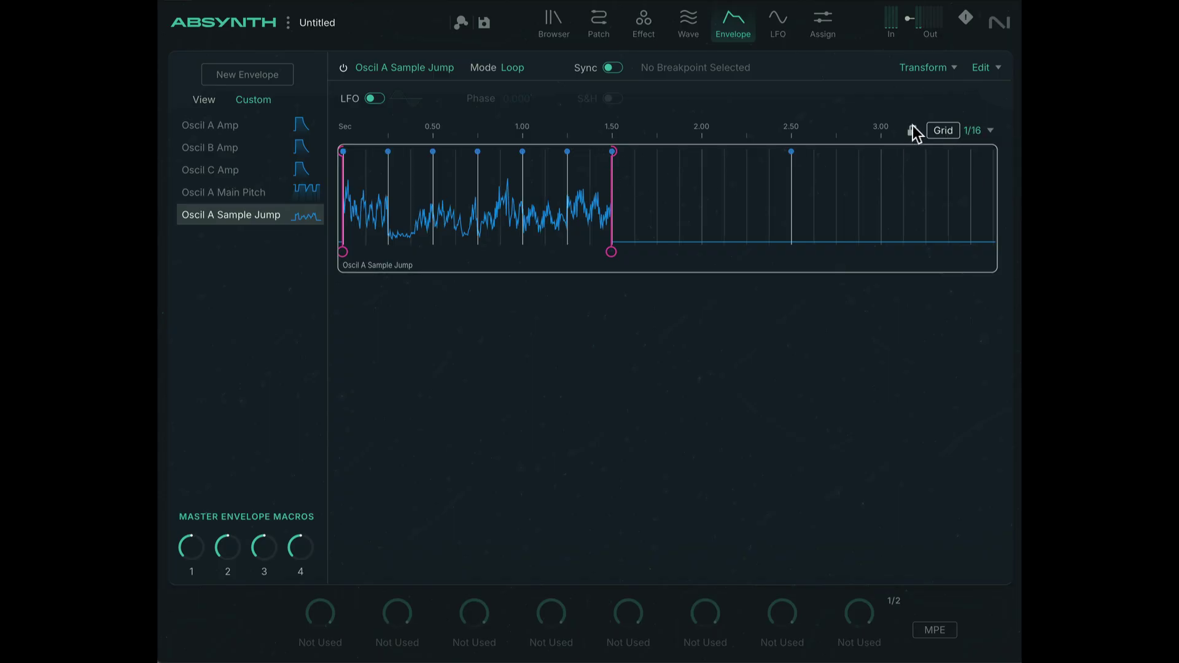
{"action": "left_click", "coordinate": [592, 159]}
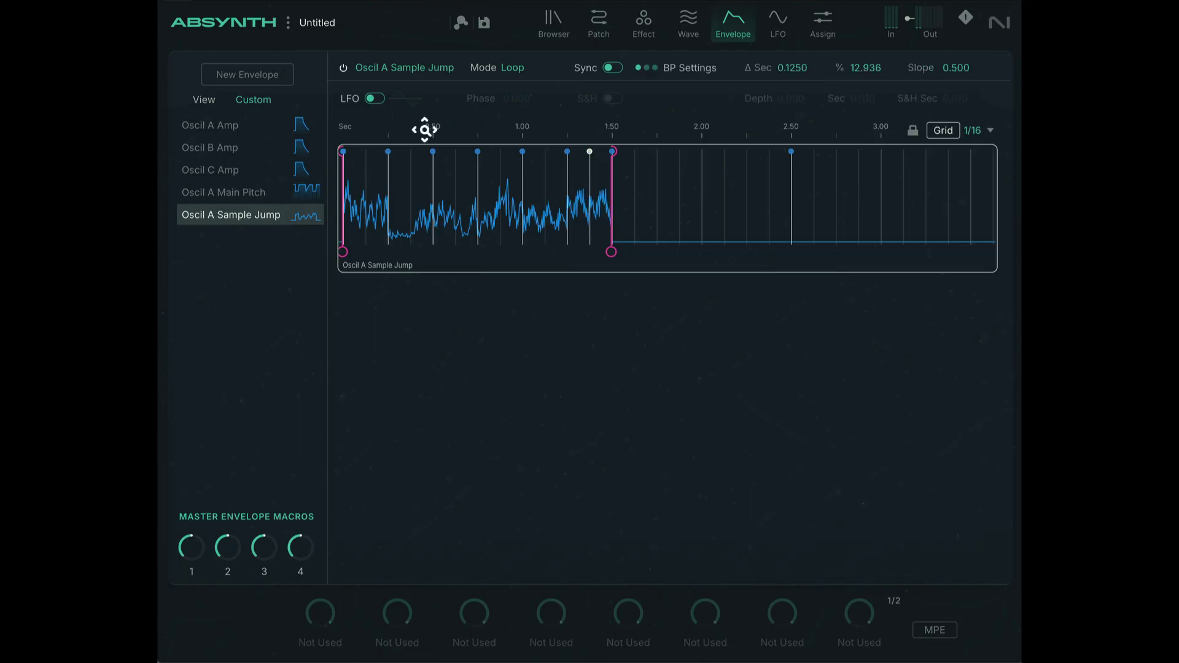
{"action": "left_click_drag", "start_coordinate": [424, 127], "coordinate": [423, 184]}
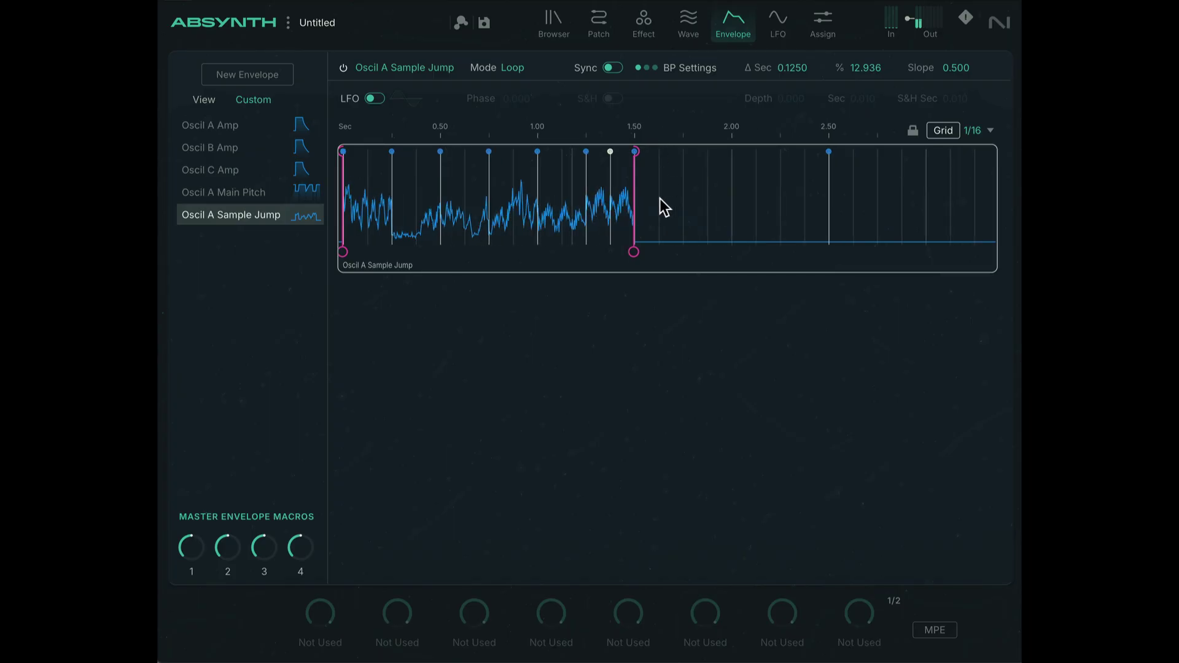
{"action": "left_click", "coordinate": [274, 191]}
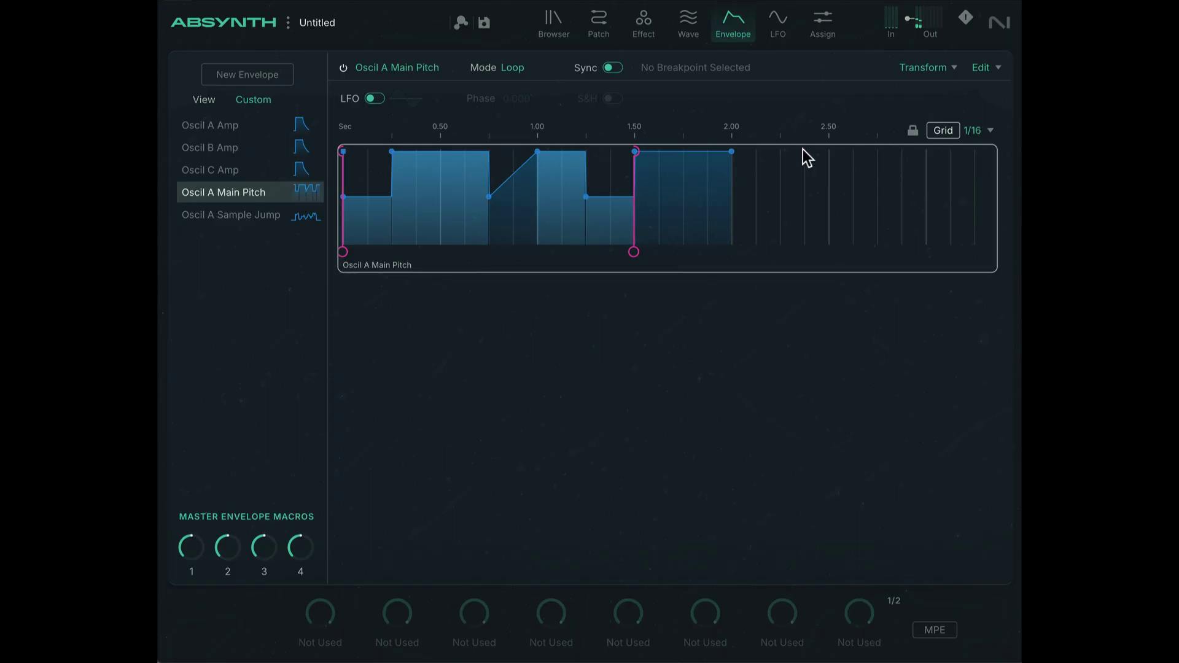
Step: Add a Main Pitch breakpoint near 1.40 s and show the Sample Jump lane alongside
{"action": "left_click", "coordinate": [611, 195]}
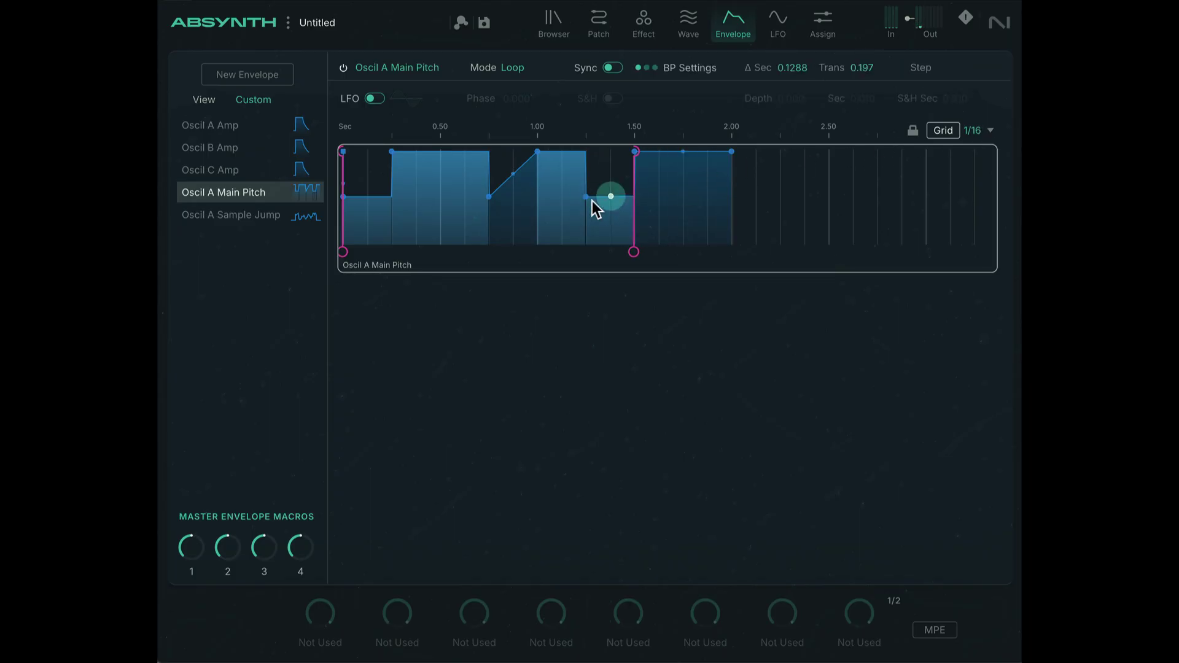
{"action": "left_click", "coordinate": [277, 214]}
{"action": "left_click", "coordinate": [272, 201]}
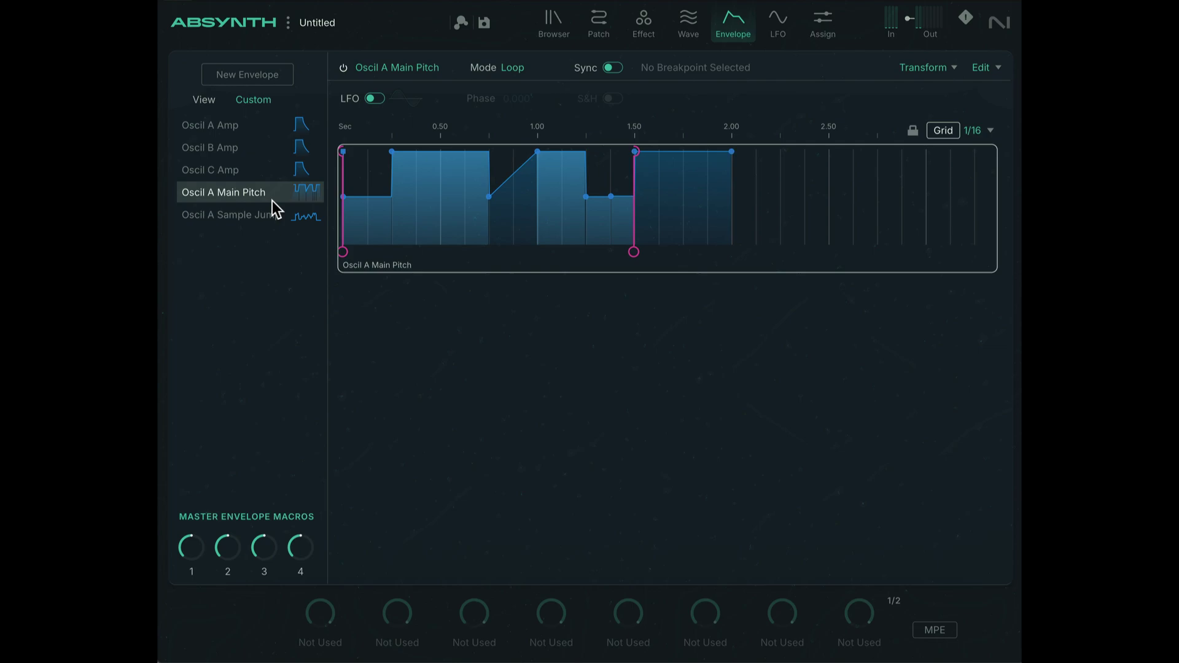
{"action": "left_click", "coordinate": [271, 215], "text": "shift"}
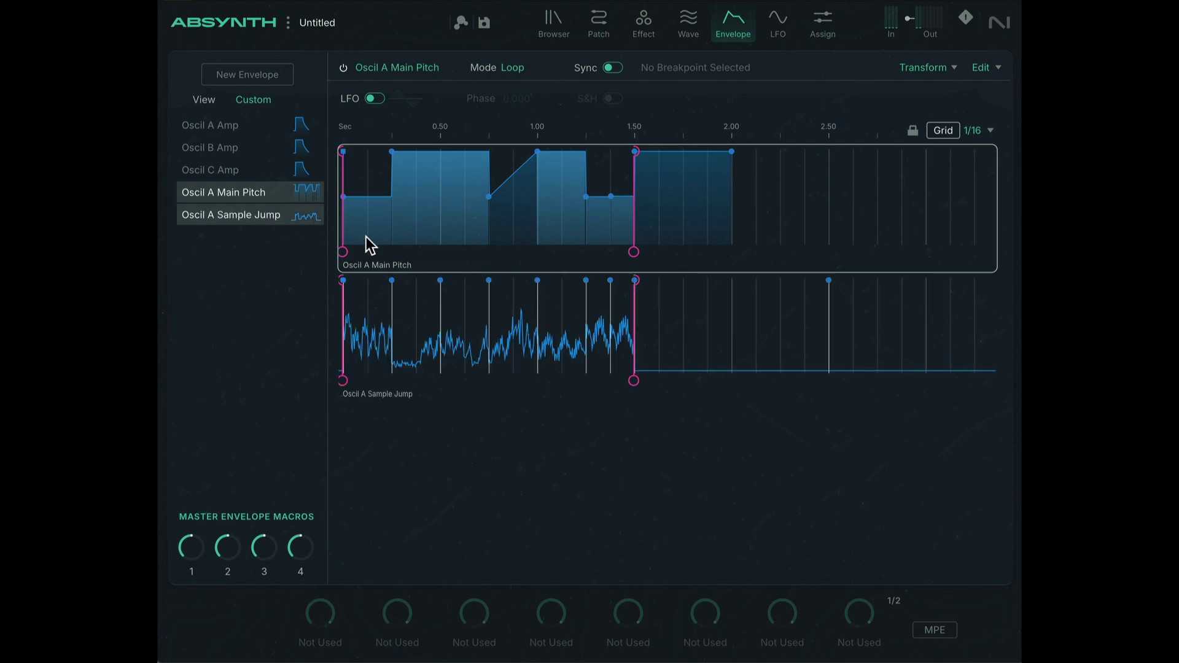
Step: Set the new pitch breakpoint's transpose to 12, after briefly trying -12
{"action": "left_click", "coordinate": [610, 195]}
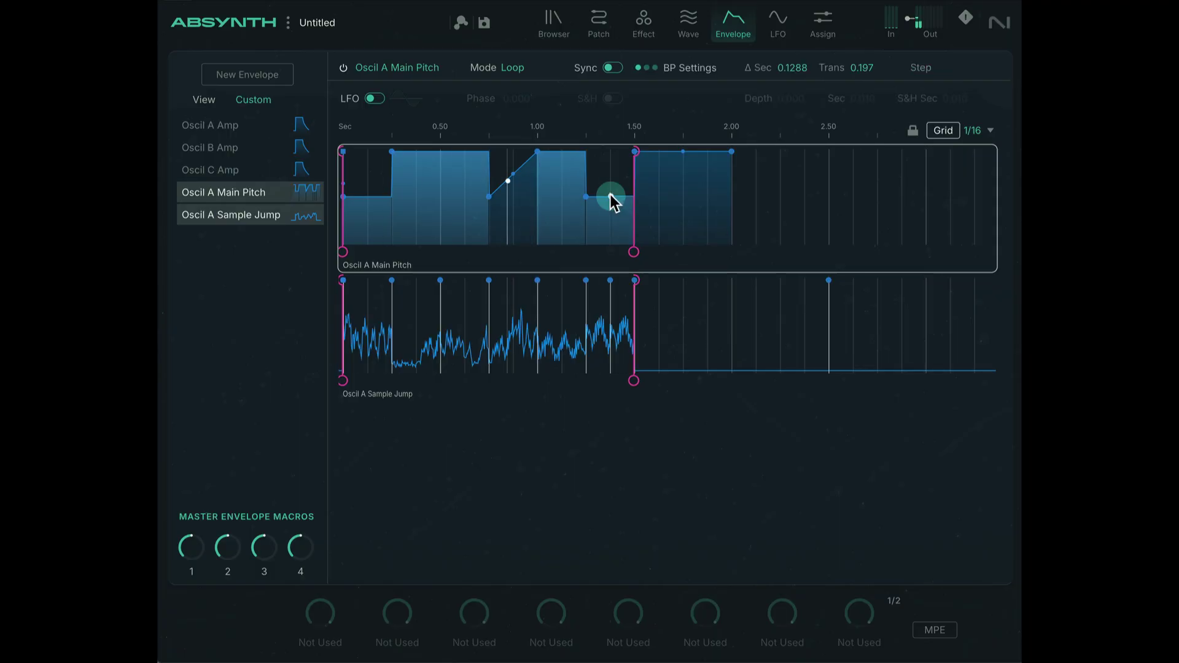
{"action": "double_click", "coordinate": [857, 68]}
{"action": "type", "text": "12"}
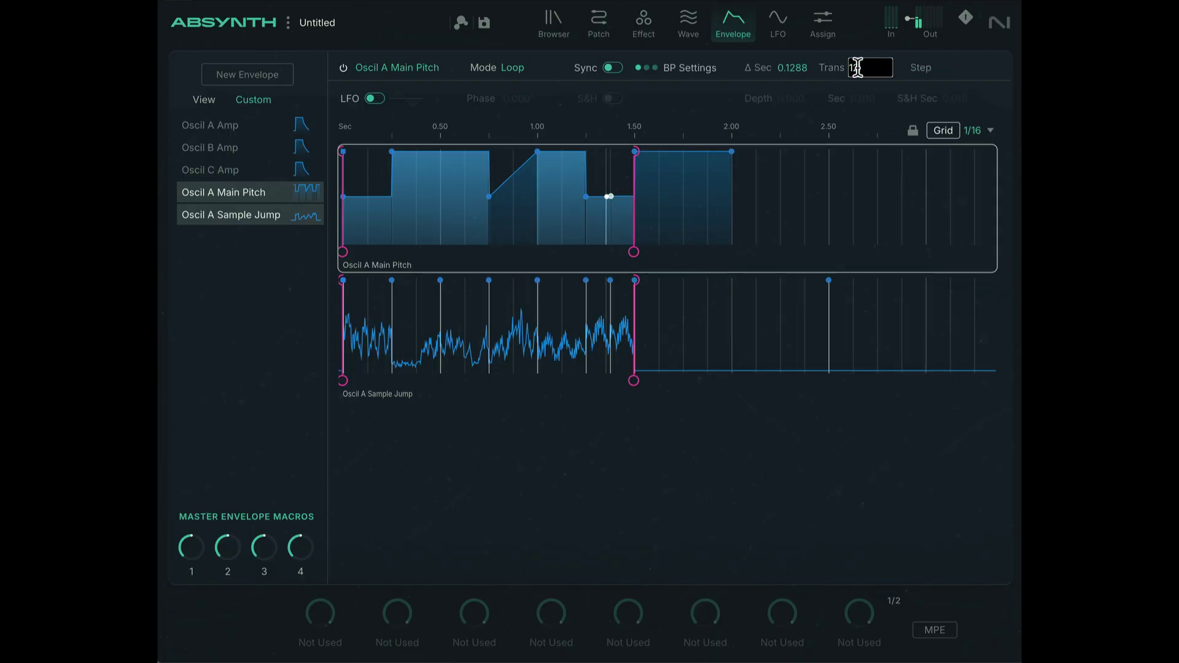
{"action": "key", "text": "Return"}
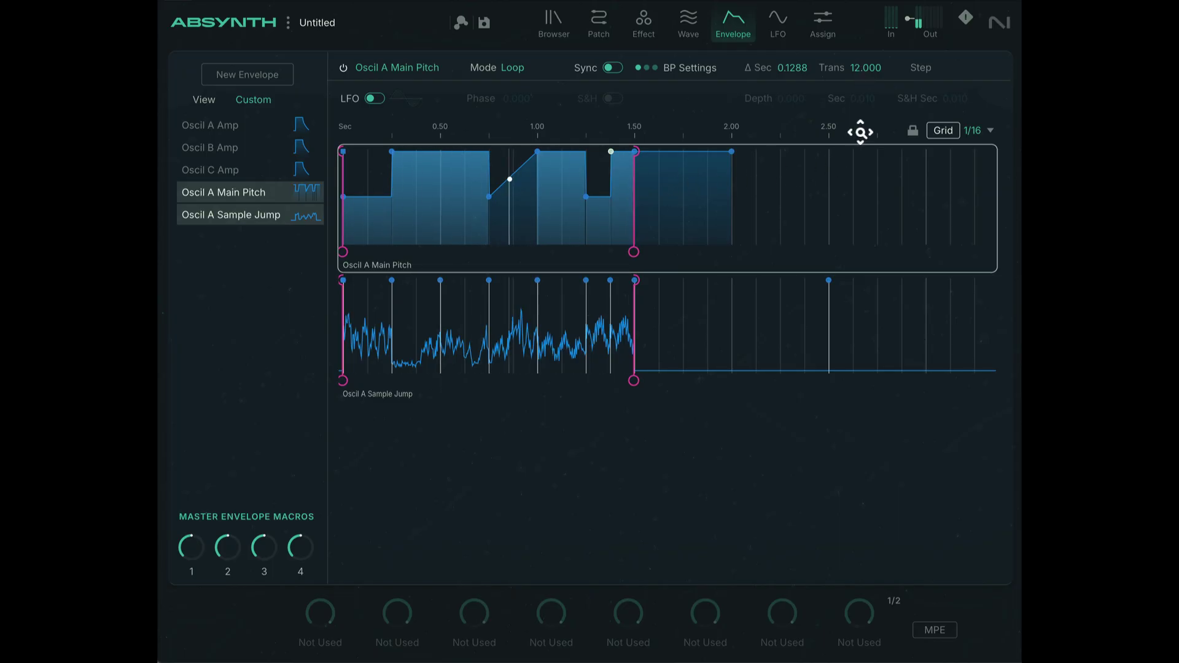
{"action": "double_click", "coordinate": [858, 68]}
{"action": "type", "text": "-12"}
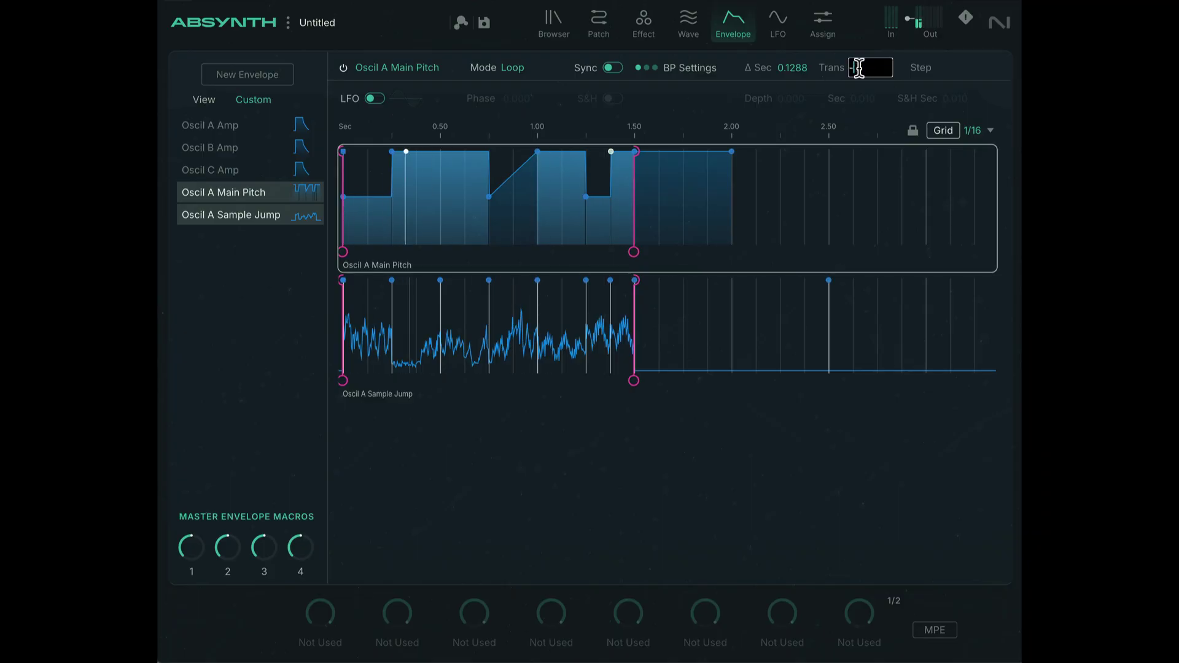
{"action": "key", "text": "Return"}
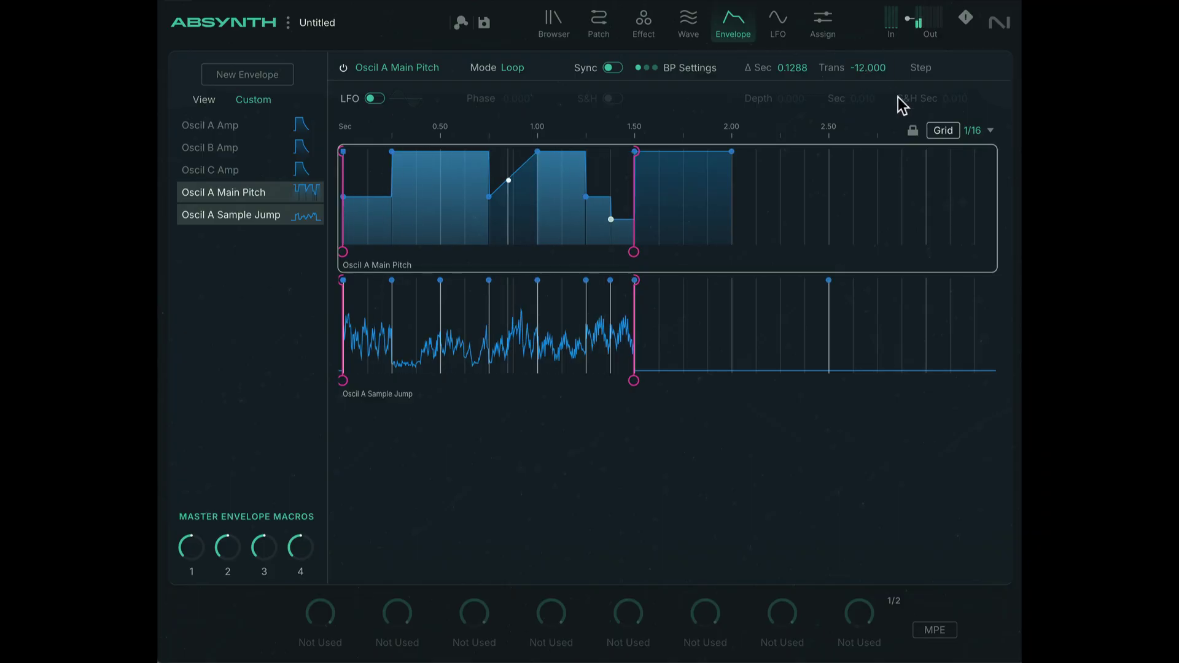
{"action": "double_click", "coordinate": [861, 68]}
{"action": "type", "text": "12"}
{"action": "key", "text": "Return"}
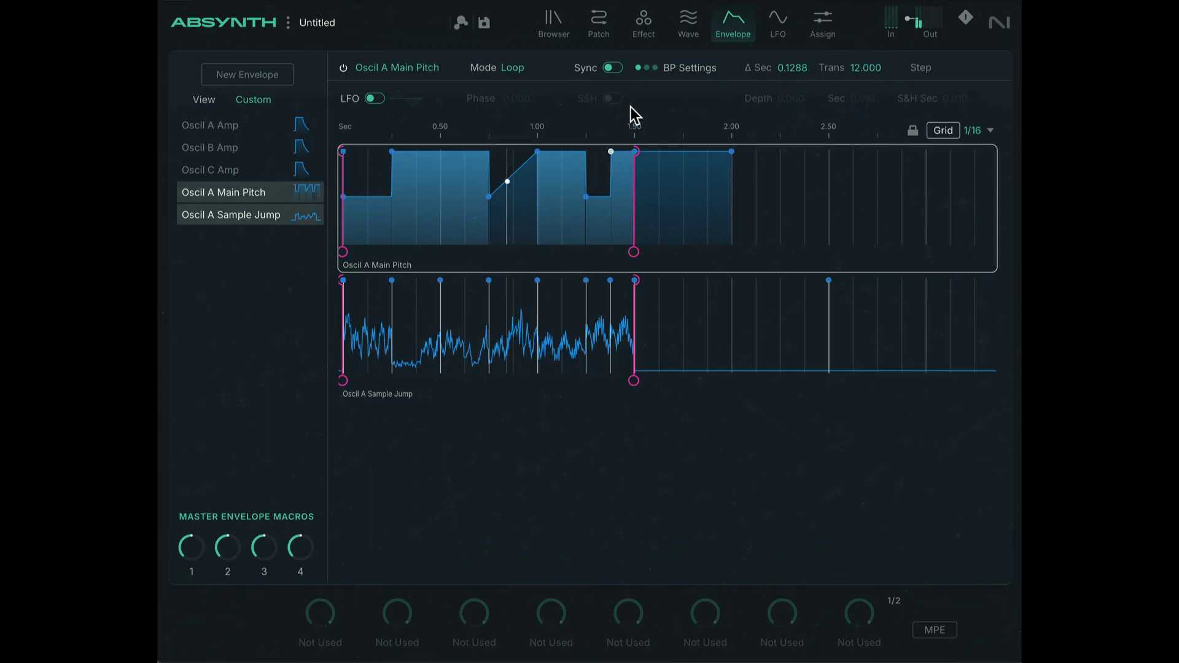
{"action": "left_click", "coordinate": [644, 24]}
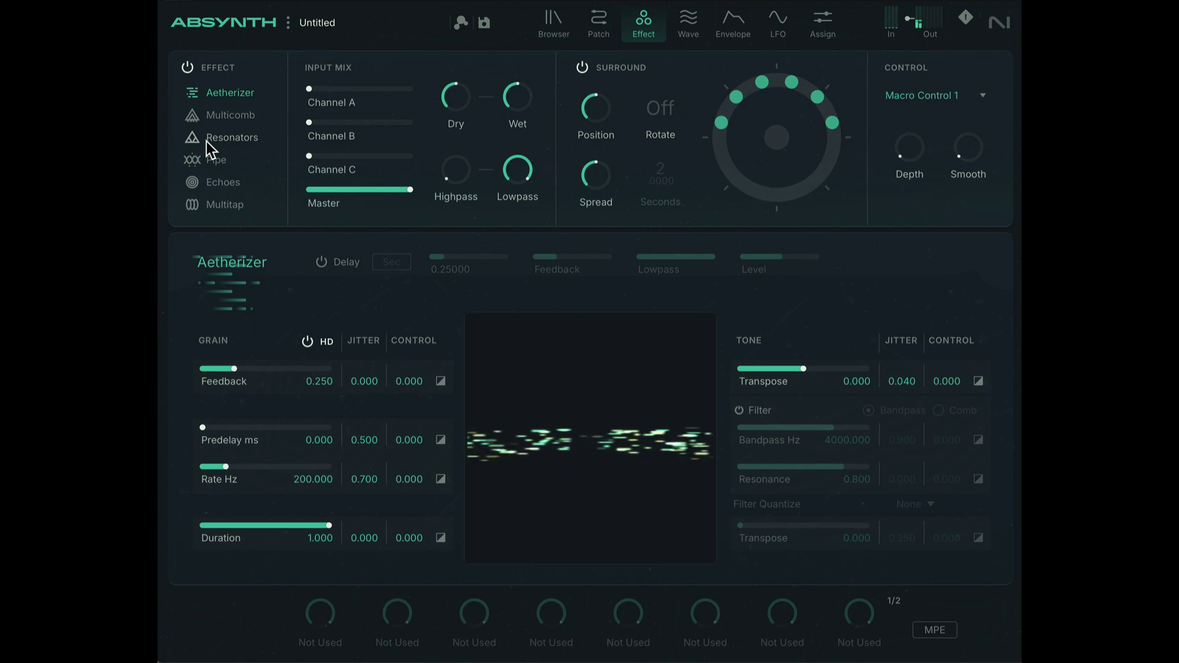
Step: Raise the Aetherizer Dry level to 1.000 and return to the stacked envelope lanes
{"action": "mouse_move", "coordinate": [527, 105]}
{"action": "left_click_drag", "start_coordinate": [527, 105], "coordinate": [488, 2]}
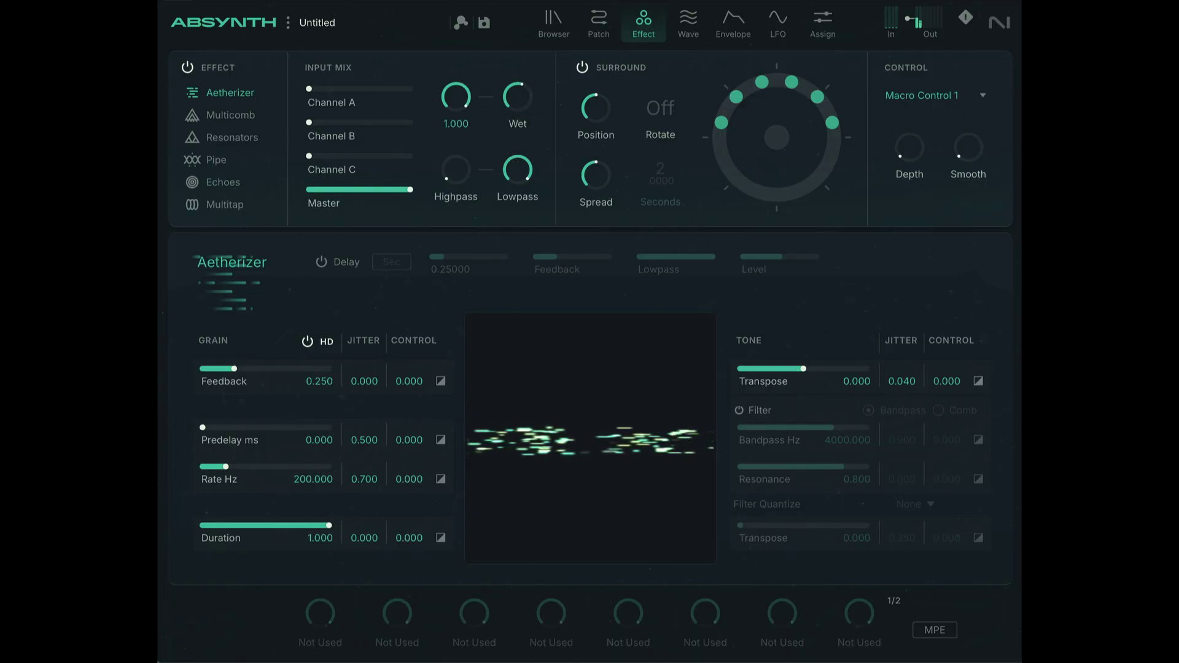
{"action": "left_click", "coordinate": [599, 24]}
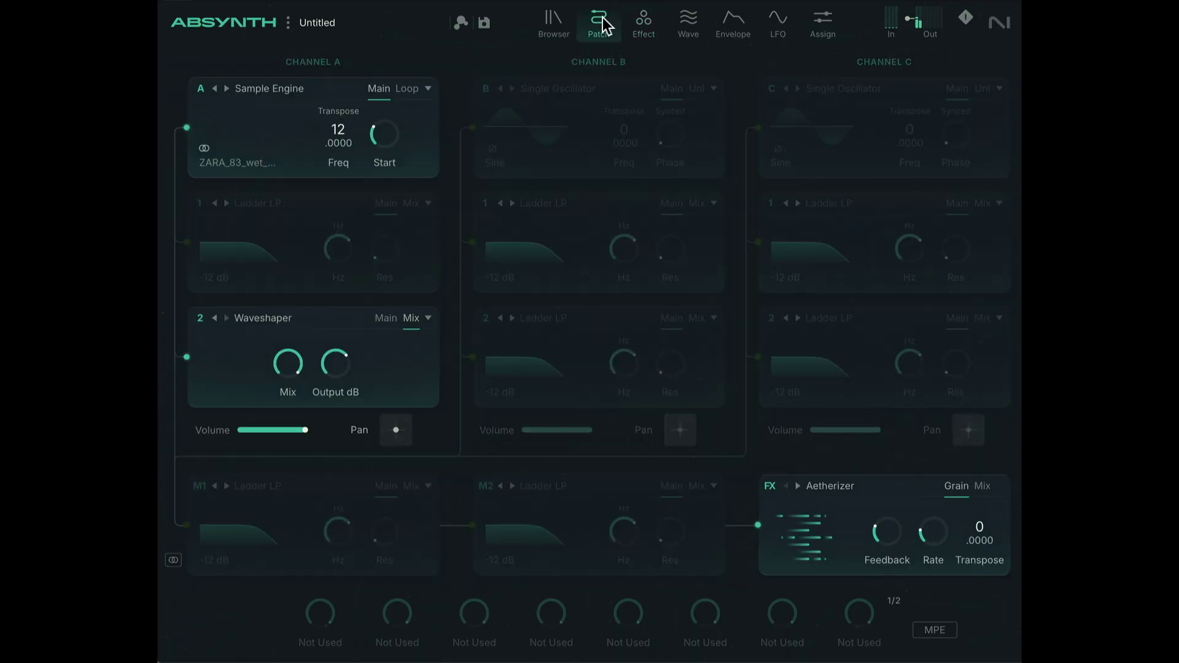
{"action": "left_click", "coordinate": [733, 22]}
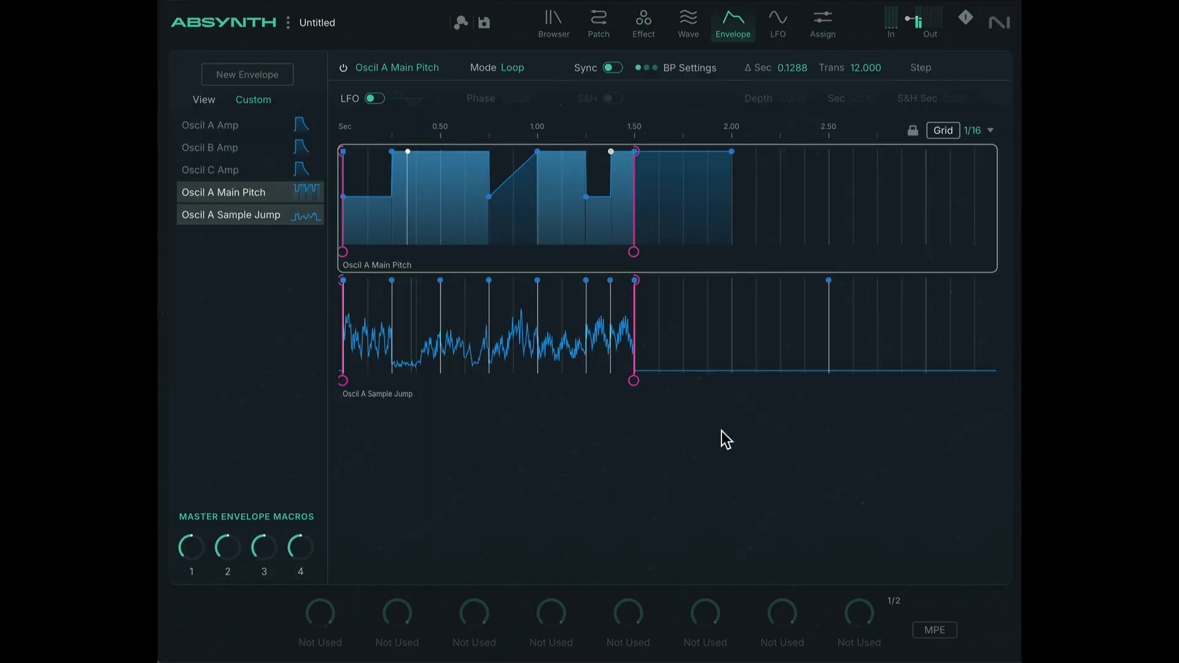
Step: Select the Sample Jump lane's breakpoints at 0.25 s and 0.50 s for editing
{"action": "left_click", "coordinate": [532, 353]}
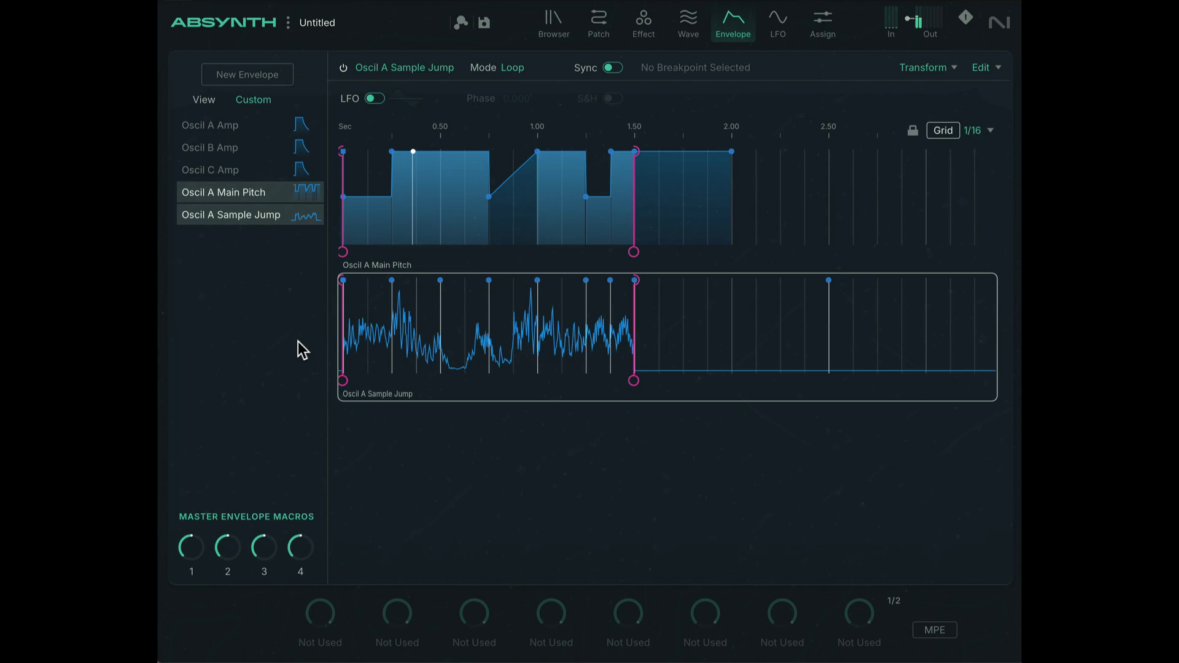
{"action": "left_click", "coordinate": [392, 280]}
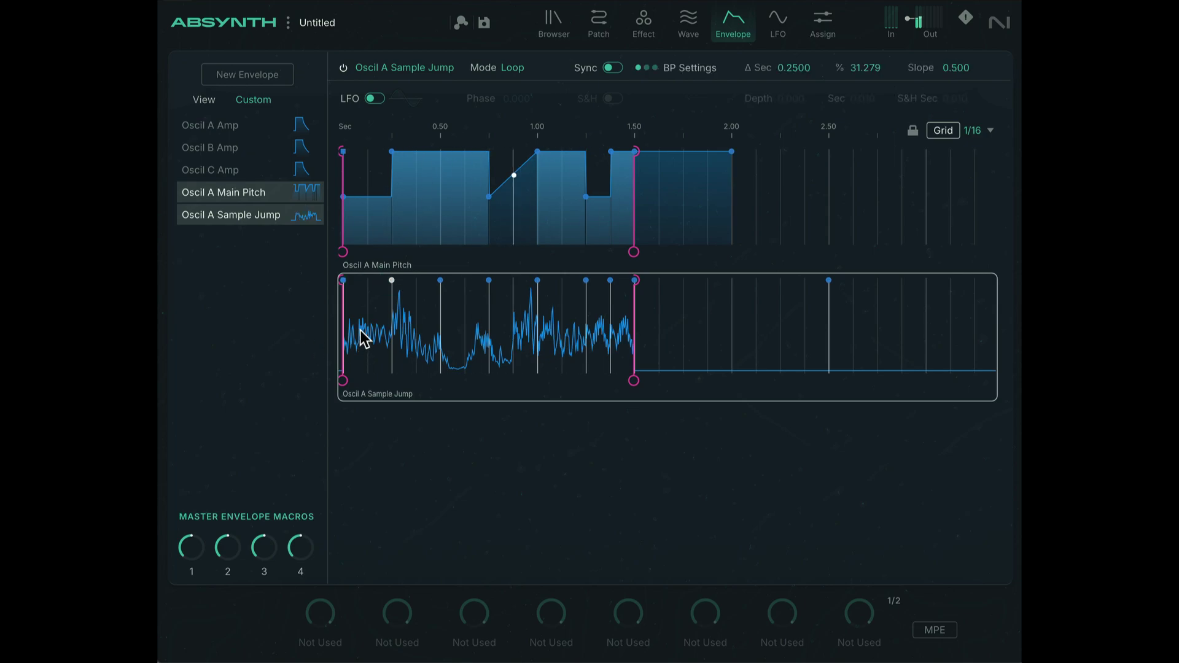
{"action": "left_click", "coordinate": [360, 330]}
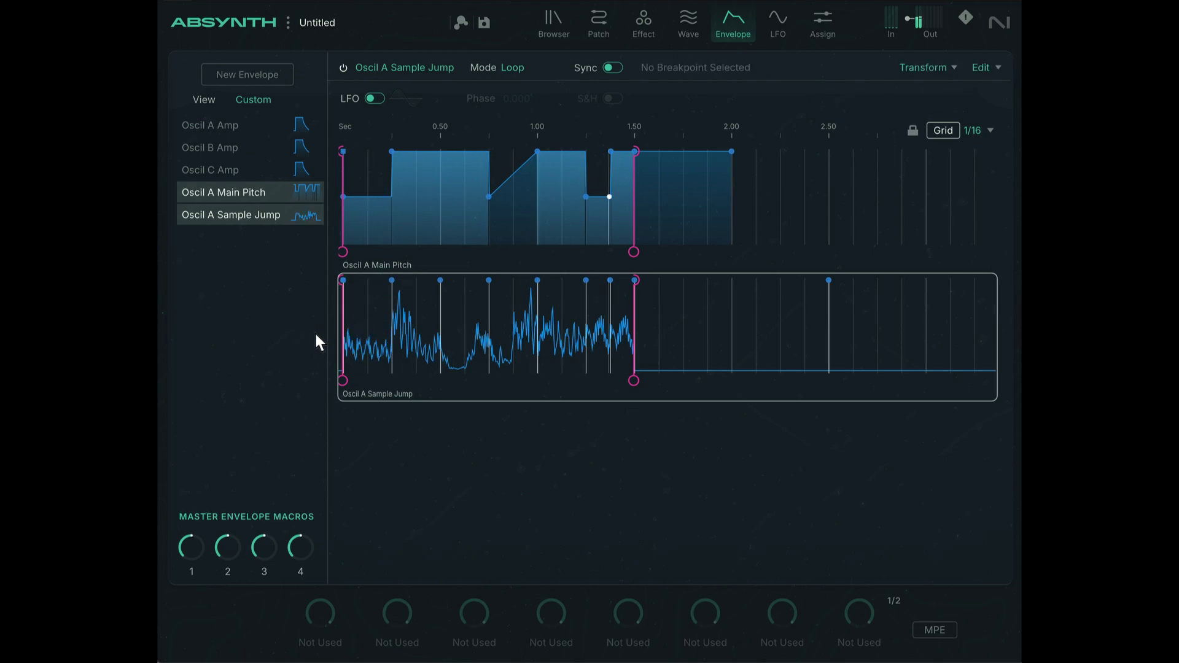
{"action": "left_click", "coordinate": [342, 342]}
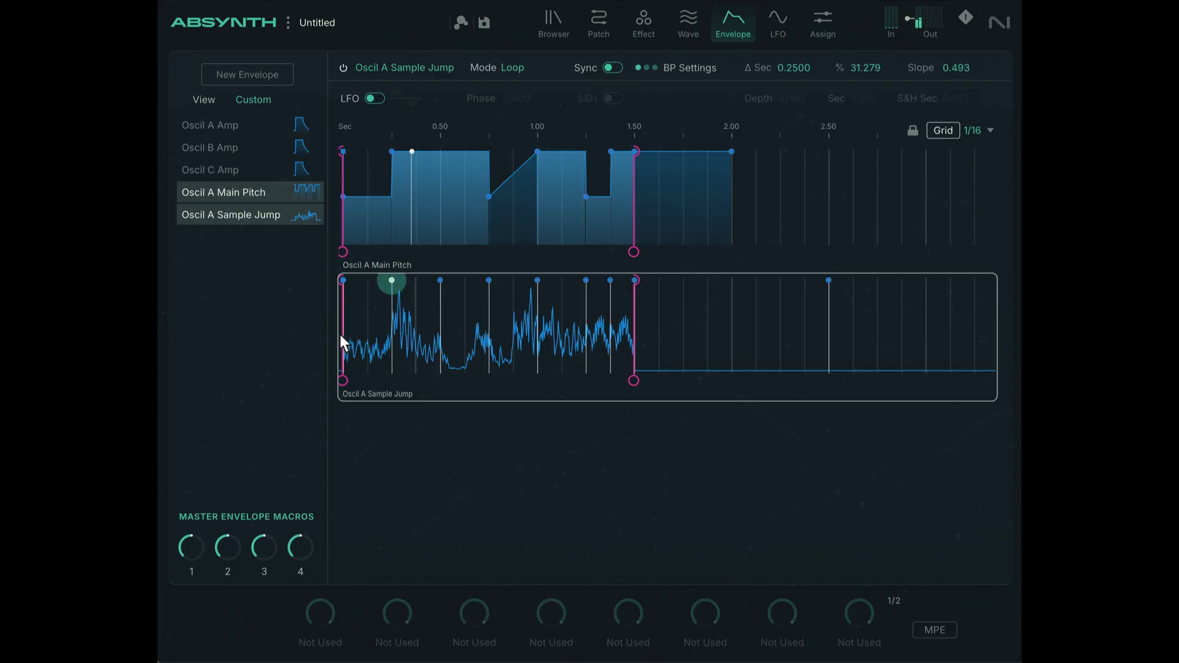
{"action": "left_click", "coordinate": [401, 328]}
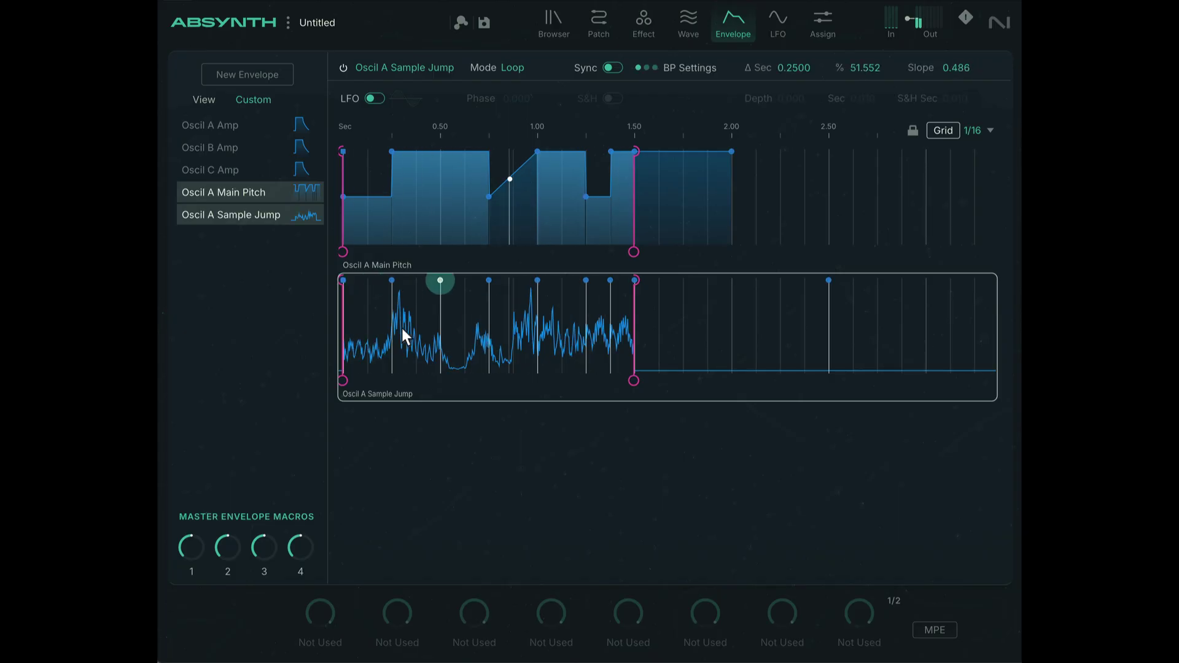